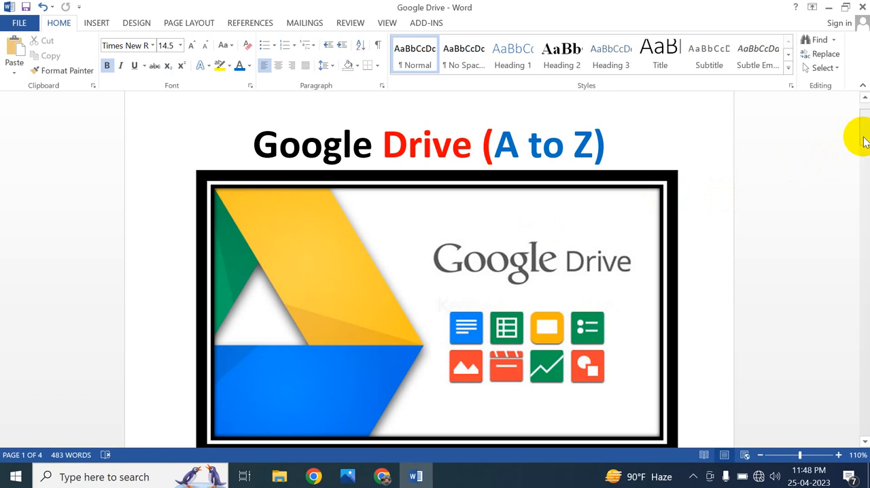
# Read through the Google Drive document from the title image down to the "How to use Google Drive?" heading.
pyautogui.moveTo(864, 138); pyautogui.dragTo(868, 158)
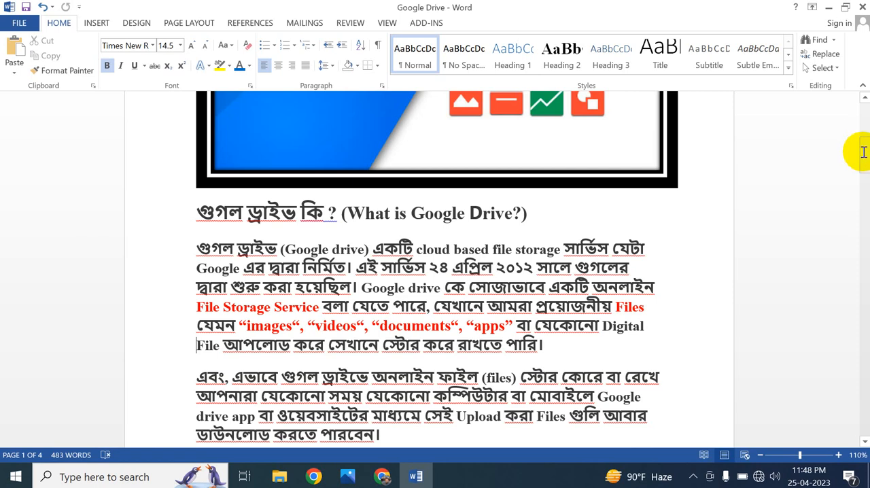
pyautogui.moveTo(863, 140); pyautogui.dragTo(865, 241)
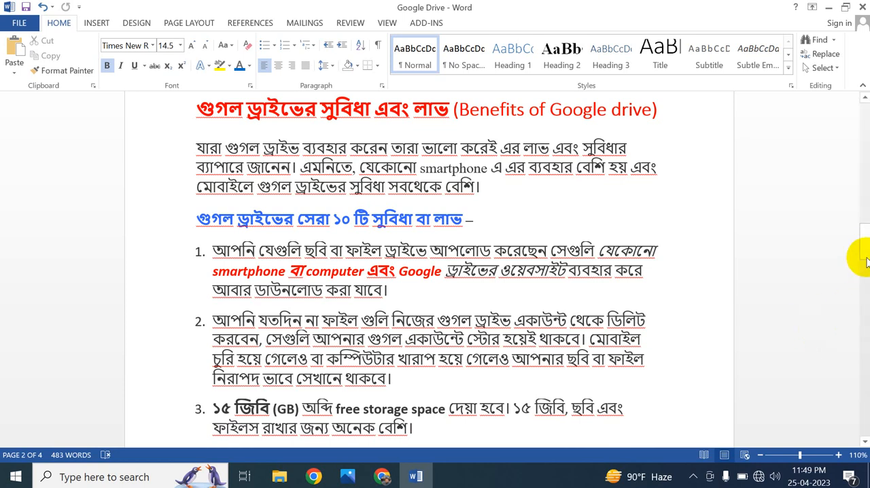
pyautogui.moveTo(865, 252); pyautogui.dragTo(865, 271)
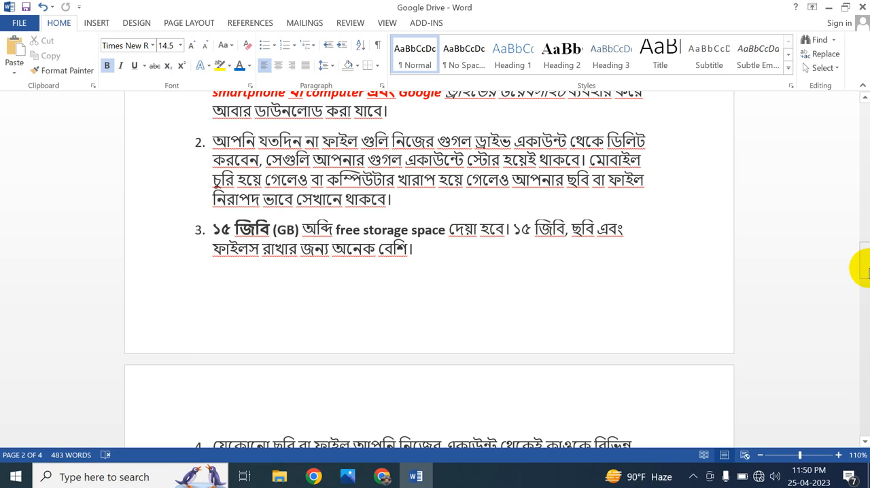
pyautogui.click(869, 270)
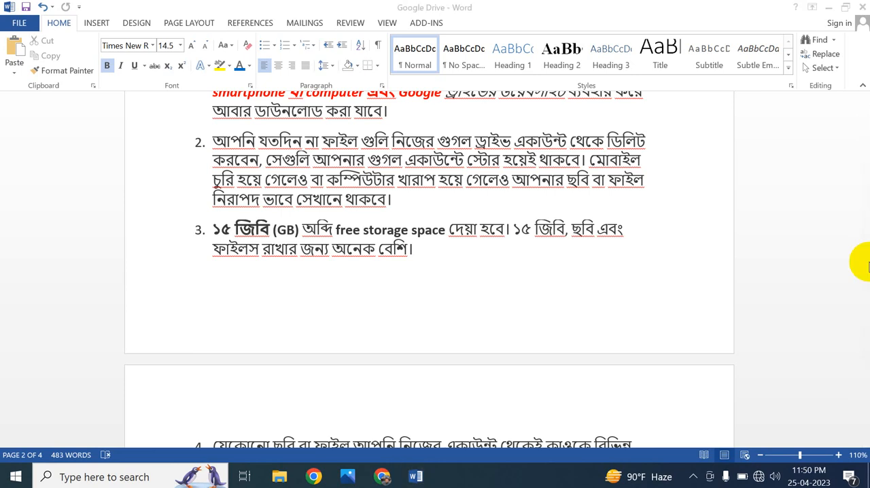
pyautogui.moveTo(867, 267); pyautogui.dragTo(864, 295)
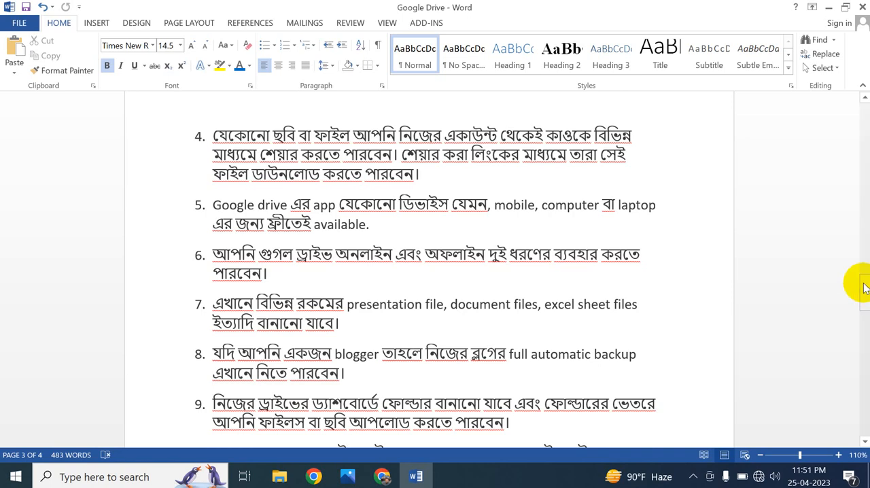
pyautogui.moveTo(864, 284); pyautogui.dragTo(866, 303)
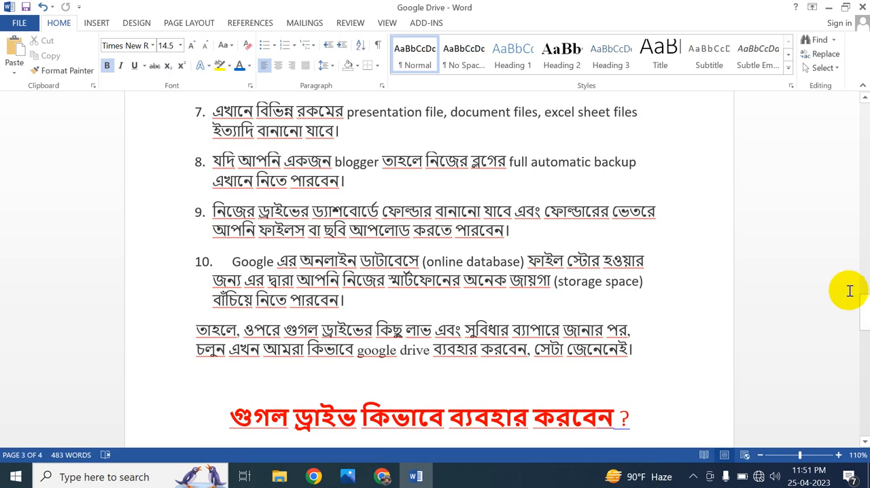
pyautogui.moveTo(865, 304); pyautogui.dragTo(866, 322)
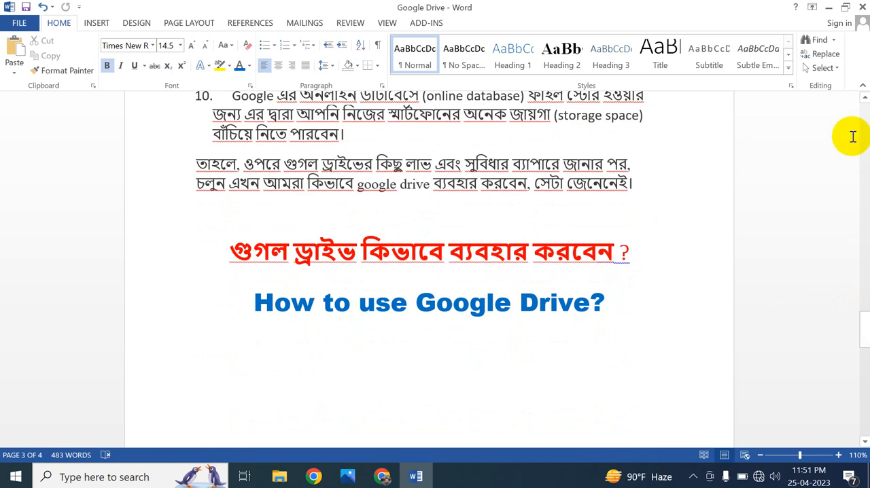
# Minimize the document, switch to Chrome and open Google Drive from the Google apps.
pyautogui.click(829, 7)
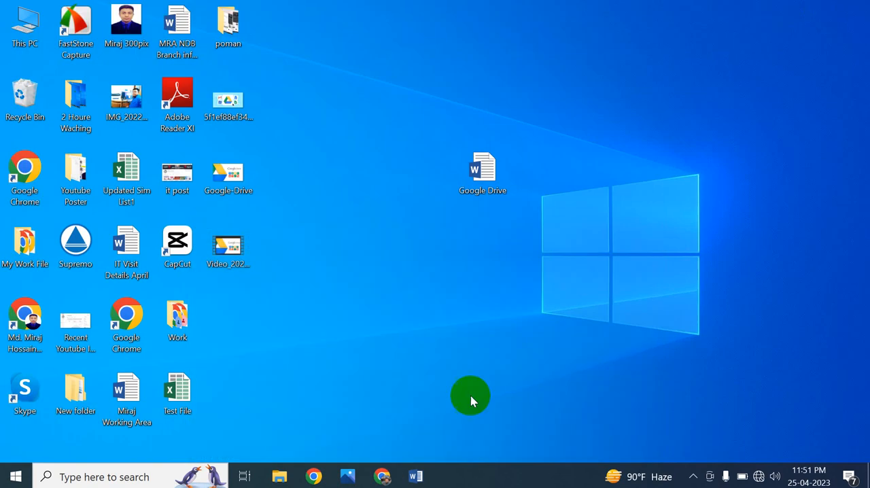
pyautogui.click(383, 476)
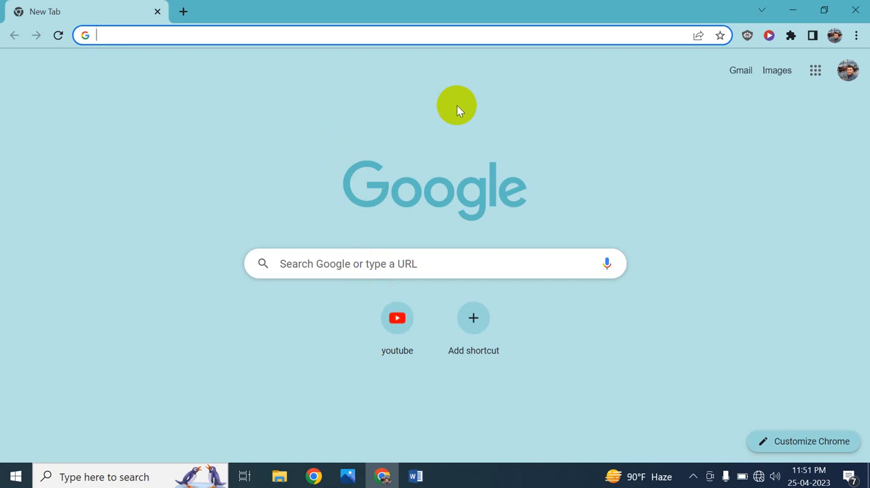
pyautogui.click(815, 70)
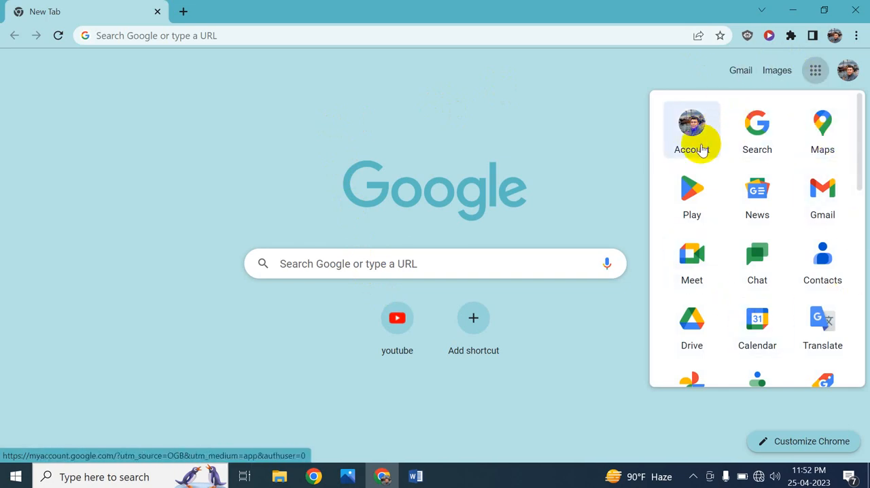
pyautogui.click(692, 325)
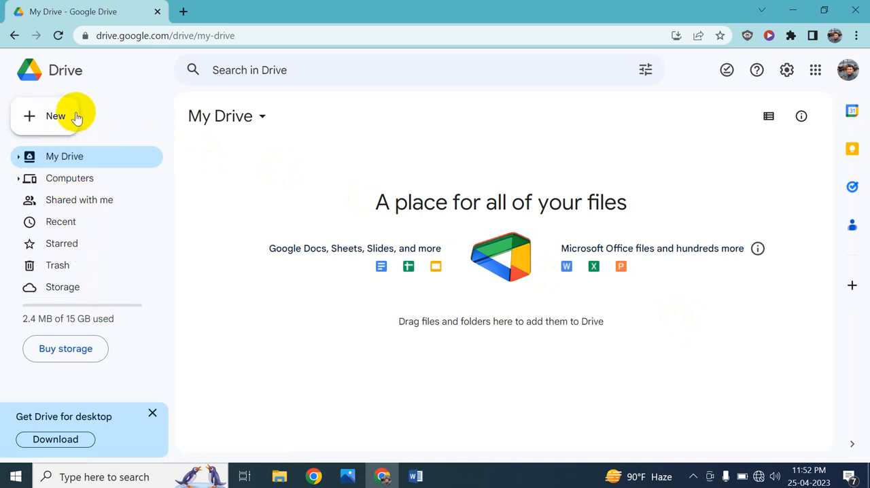
pyautogui.click(32, 121)
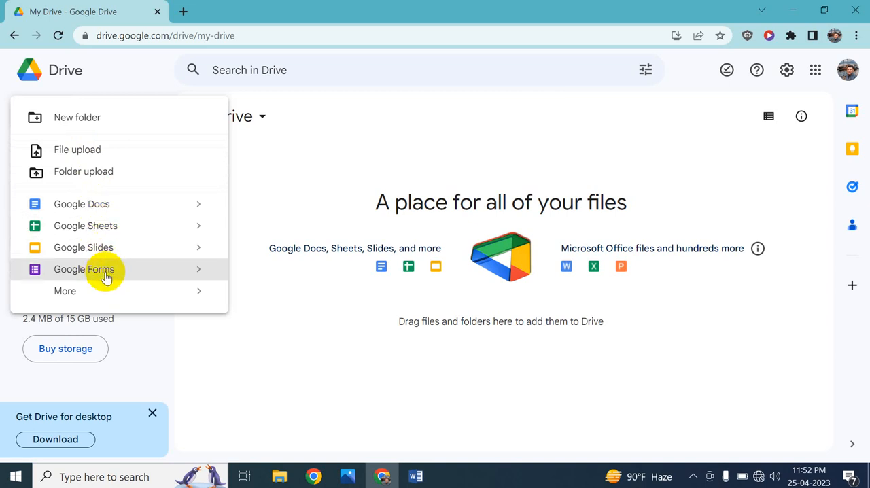
pyautogui.moveTo(116, 292)
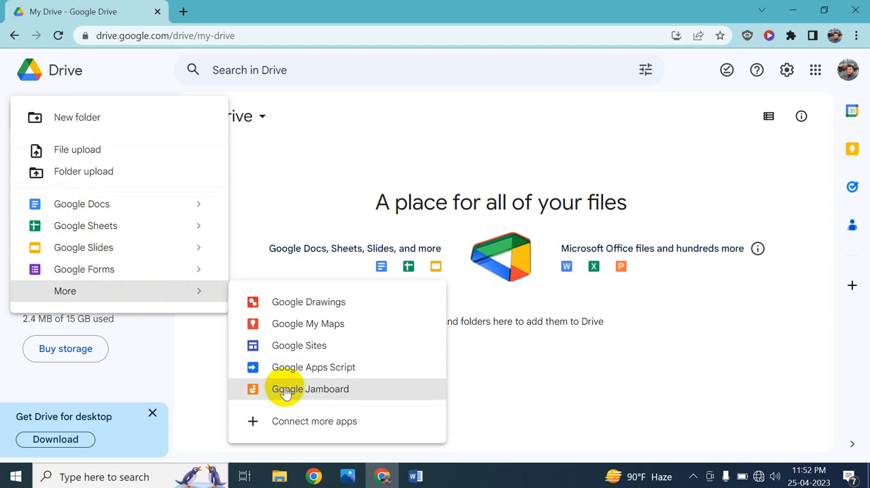
pyautogui.click(271, 194)
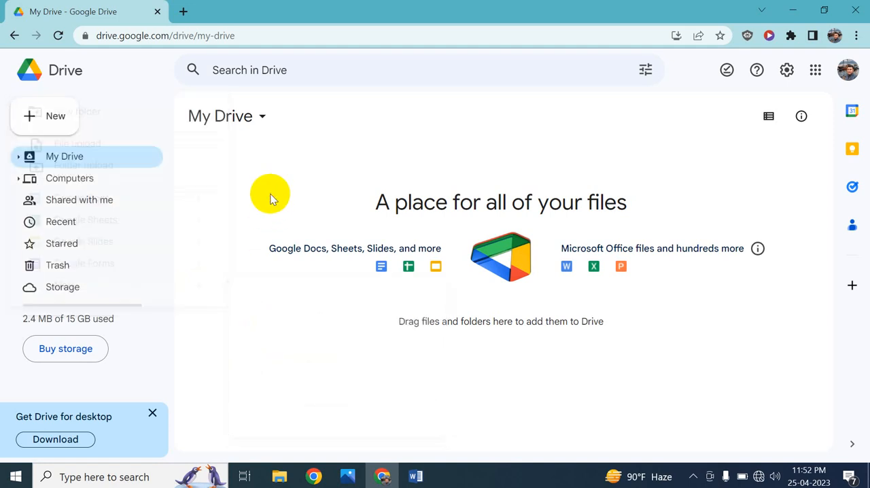
# Create a new folder named "Photo" in My Drive and leave it deselected.
pyautogui.click(73, 120)
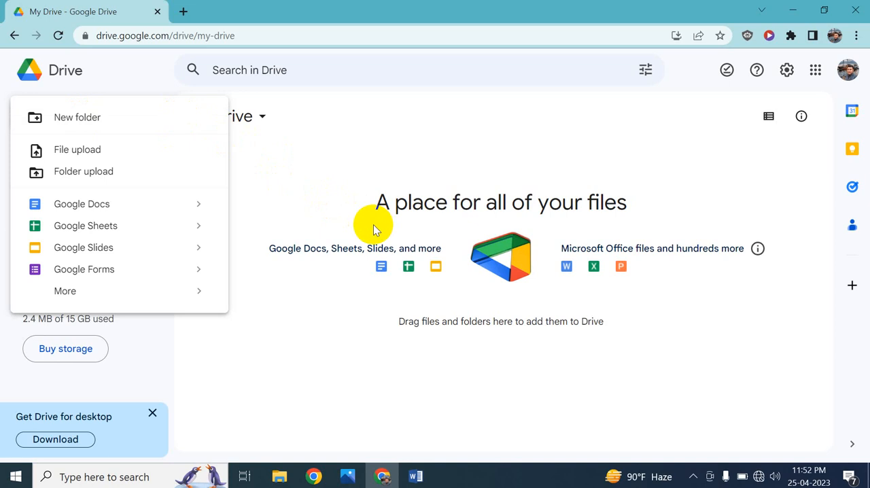
pyautogui.click(160, 123)
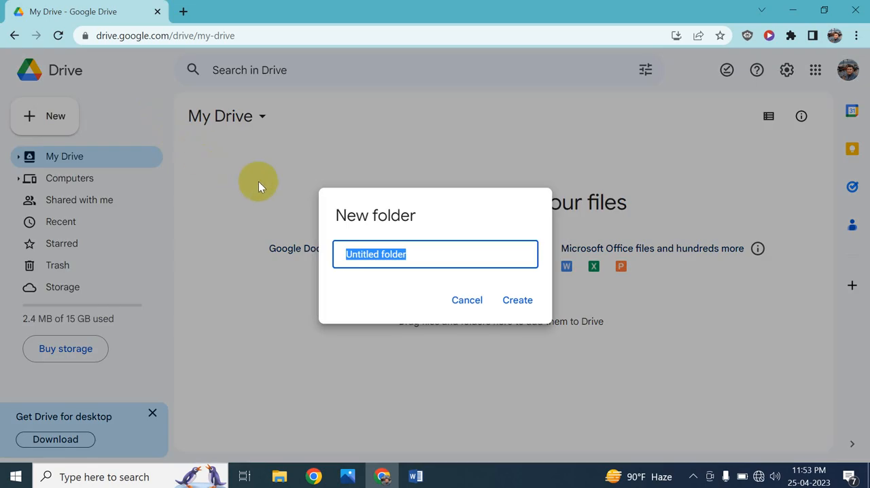
pyautogui.click(411, 265)
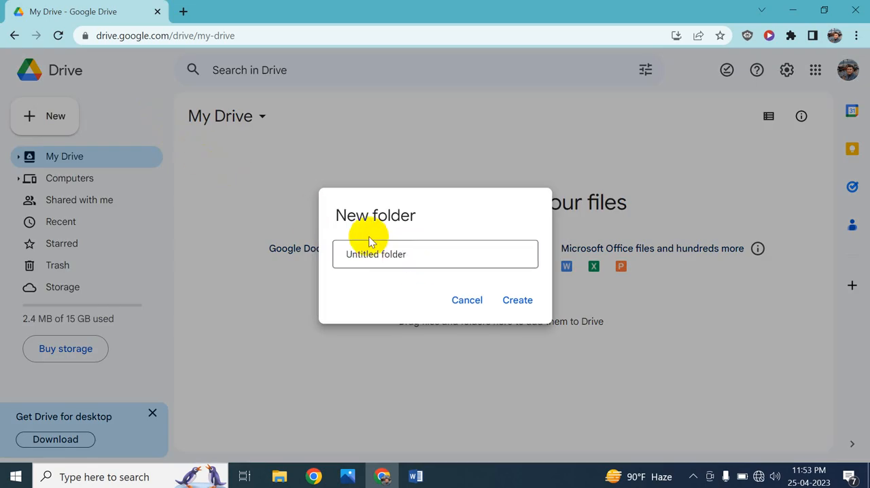
pyautogui.click(433, 257)
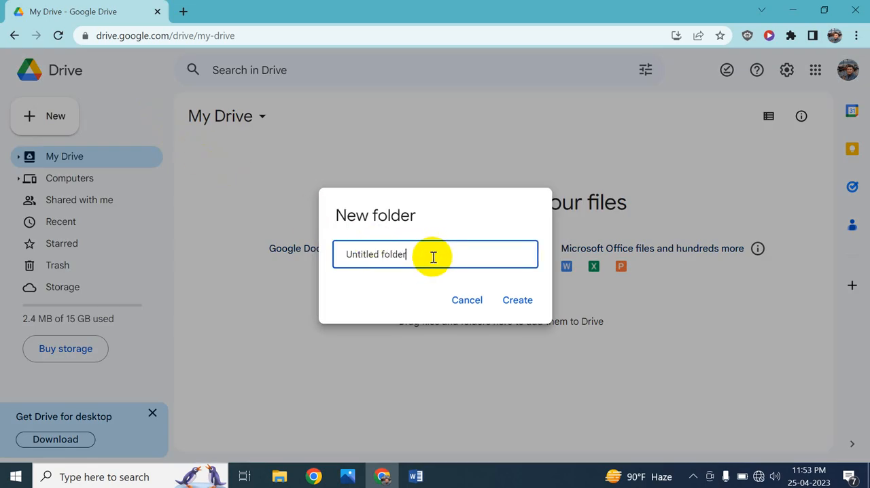
pyautogui.press('BackSpace')
pyautogui.press('BackSpace')
pyautogui.press('BackSpace')
pyautogui.press('BackSpace')
pyautogui.press('BackSpace')
pyautogui.press('BackSpace')
pyautogui.press('BackSpace')
pyautogui.press('BackSpace')
pyautogui.press('BackSpace')
pyautogui.press('BackSpace')
pyautogui.press('BackSpace')
pyautogui.press('BackSpace')
pyautogui.press('BackSpace')
pyautogui.press('BackSpace')
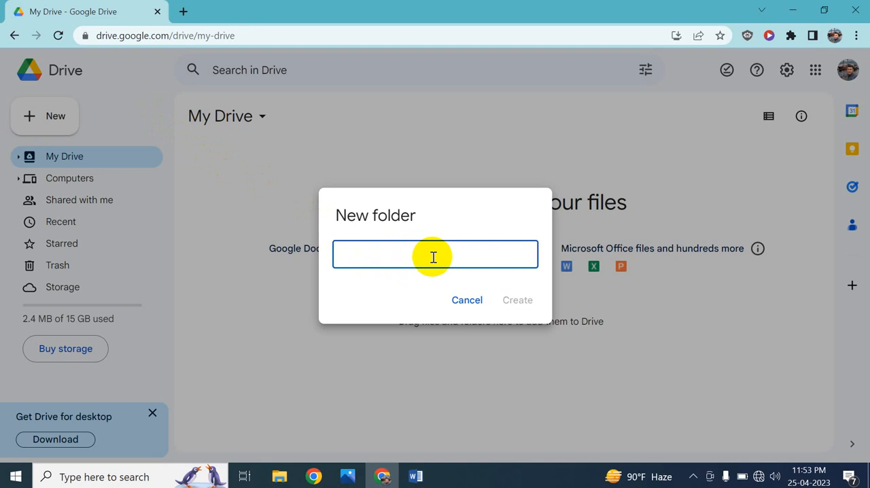
pyautogui.write('Photo')
pyautogui.click(509, 304)
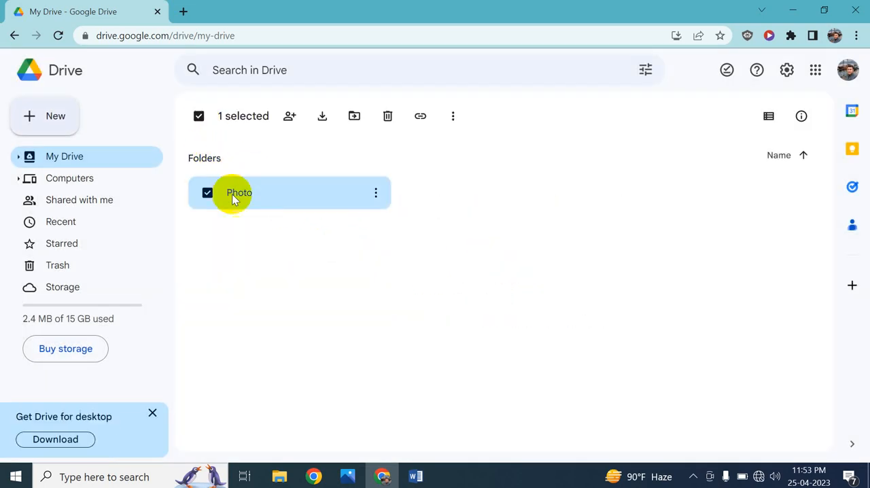
pyautogui.click(291, 246)
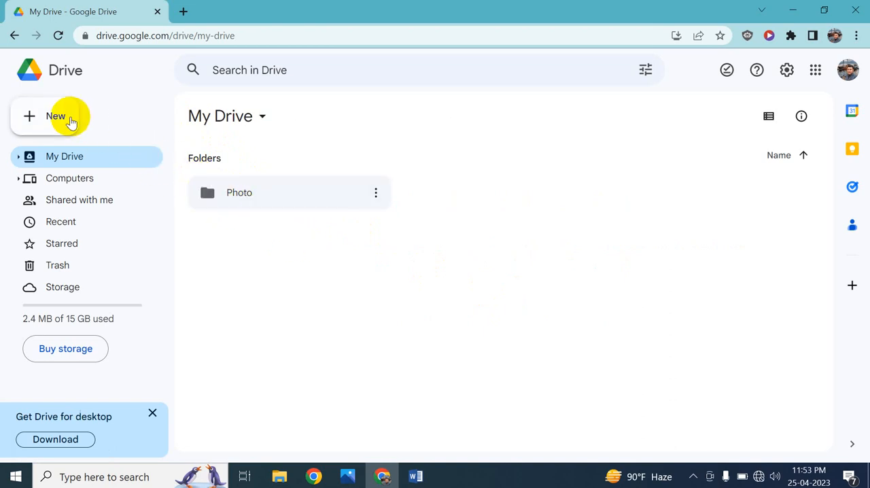
# Create a second folder named "My File" in My Drive and leave it deselected.
pyautogui.click(65, 117)
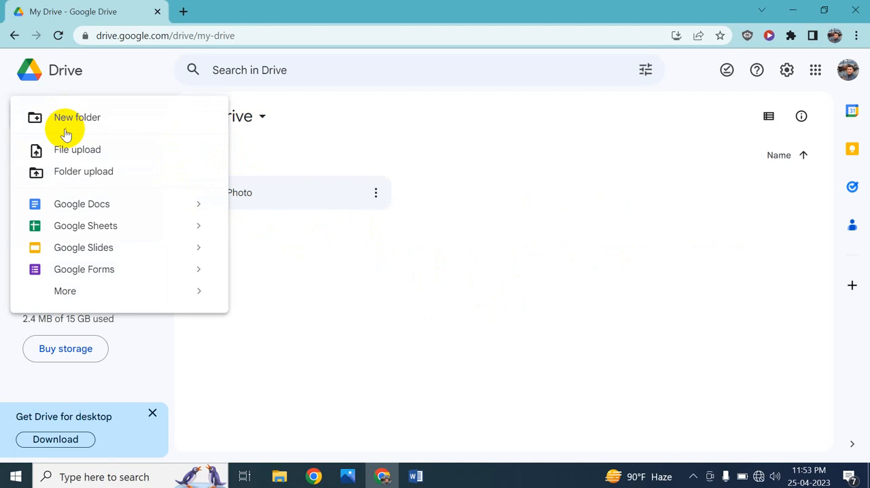
pyautogui.click(468, 206)
pyautogui.rightClick(469, 207)
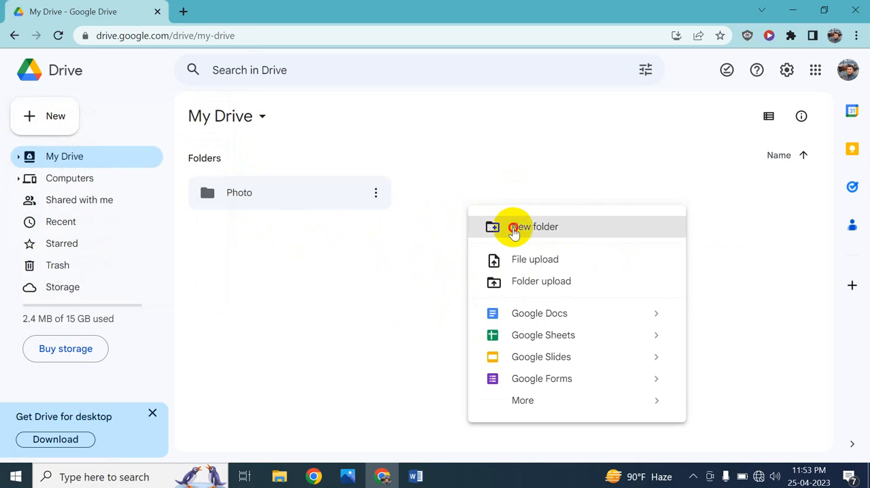
pyautogui.click(513, 228)
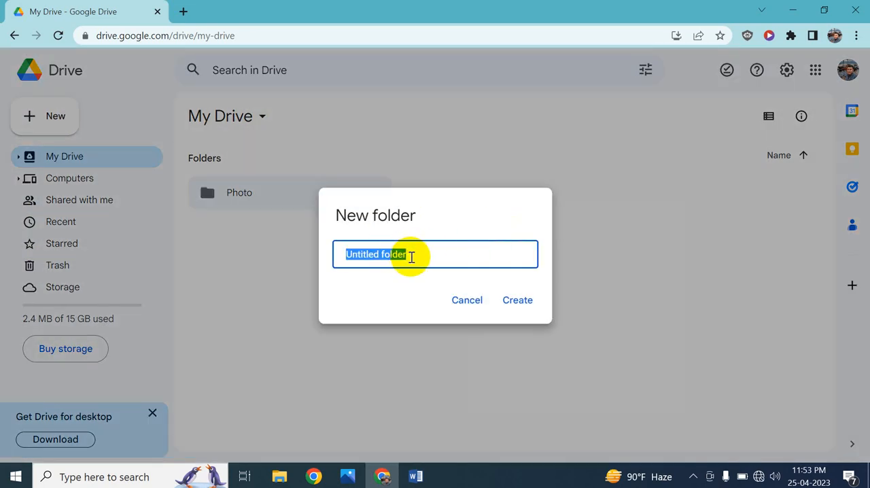
pyautogui.click(410, 257)
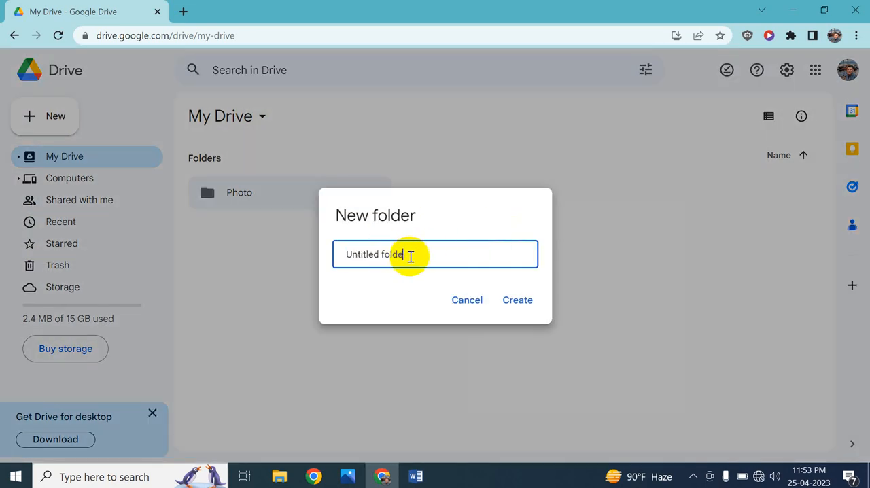
pyautogui.press('BackSpace')
pyautogui.press('BackSpace')
pyautogui.press('BackSpace')
pyautogui.press('BackSpace')
pyautogui.press('BackSpace')
pyautogui.press('BackSpace')
pyautogui.press('BackSpace')
pyautogui.press('BackSpace')
pyautogui.press('BackSpace')
pyautogui.press('BackSpace')
pyautogui.press('BackSpace')
pyautogui.press('BackSpace')
pyautogui.press('BackSpace')
pyautogui.press('BackSpace')
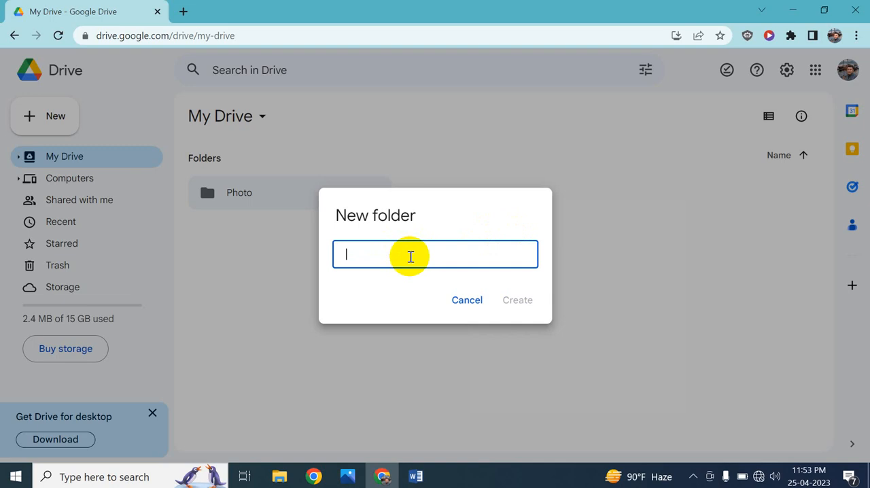
pyautogui.write('My File')
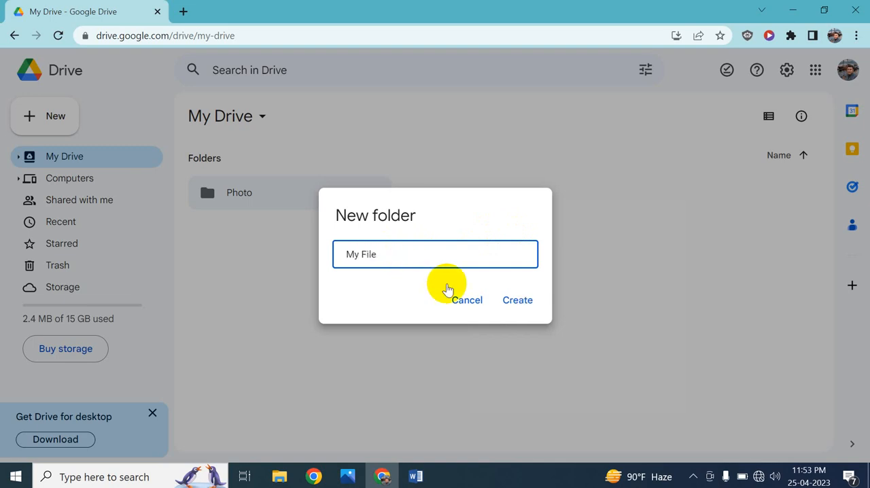
pyautogui.click(514, 304)
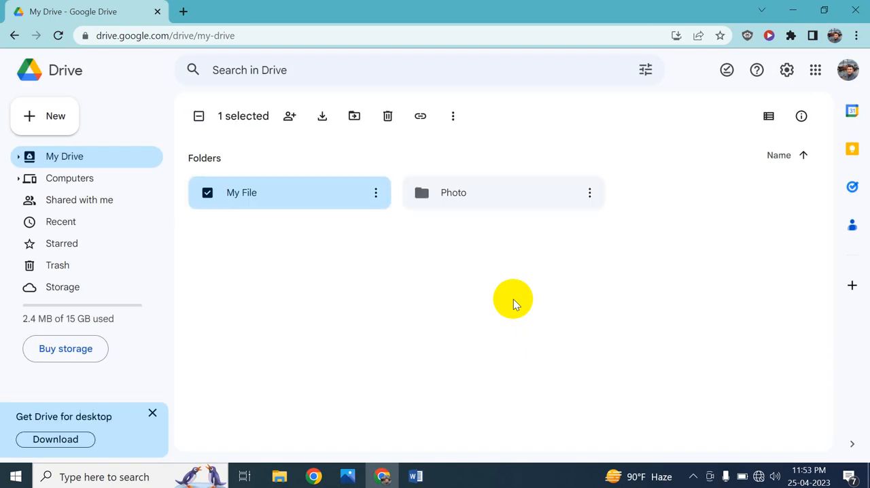
pyautogui.click(311, 235)
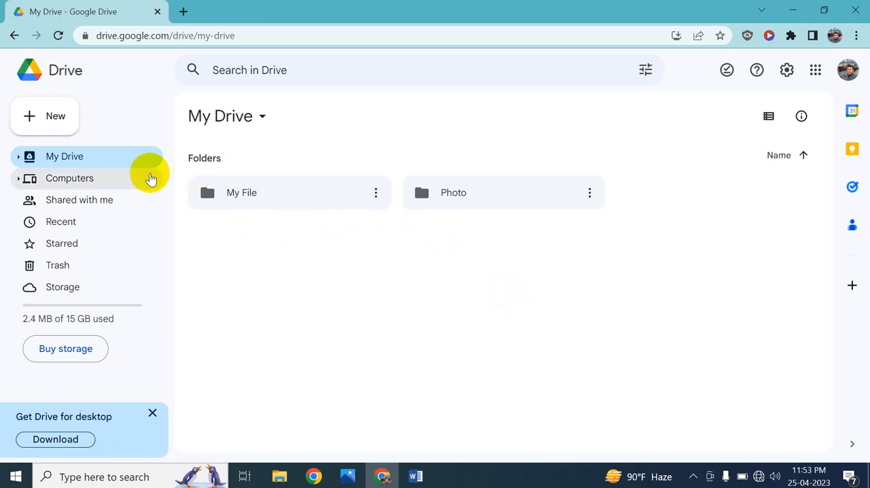
# Upload the Word file "MRA NDB Branch information Gopaldi" from the Desktop to My Drive.
pyautogui.click(43, 117)
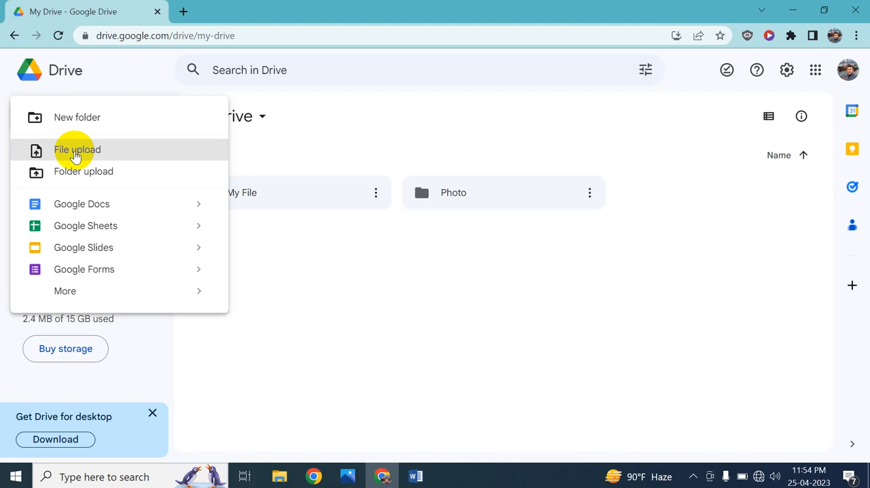
pyautogui.click(75, 156)
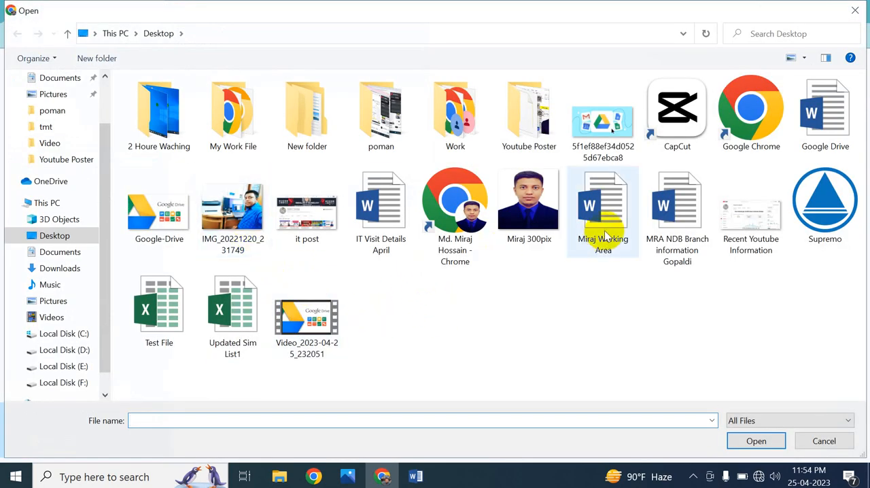
pyautogui.click(671, 215)
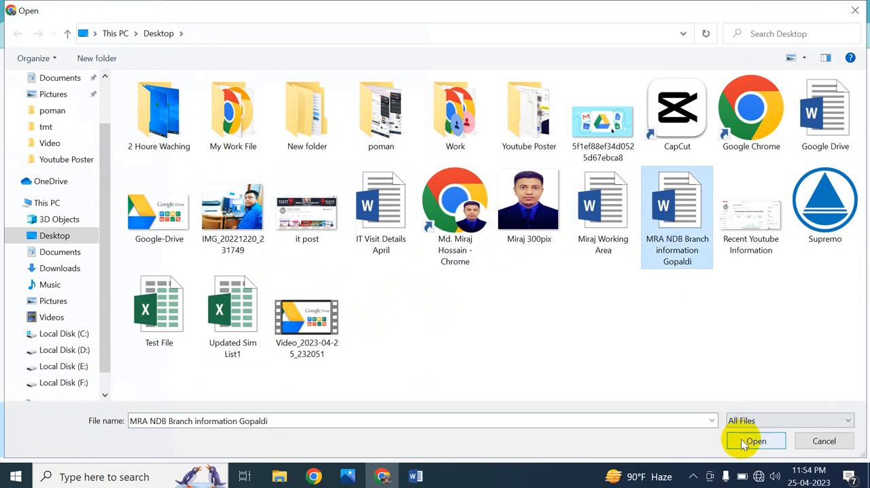
pyautogui.click(748, 442)
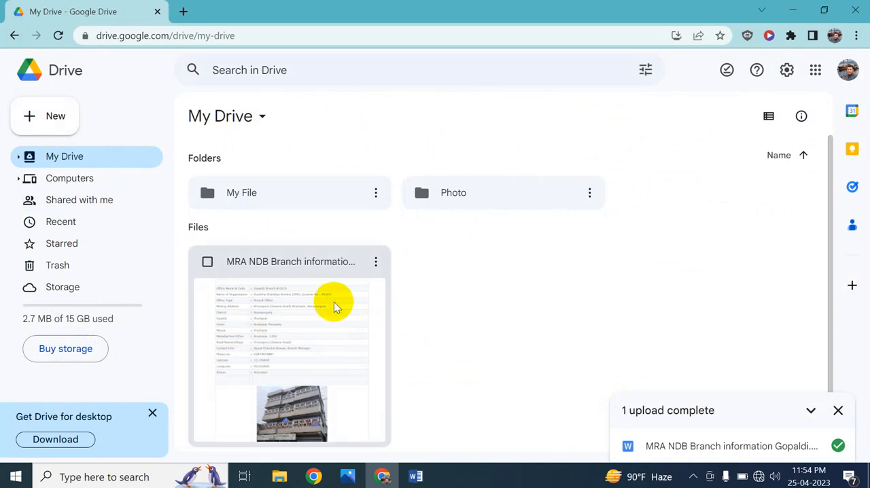
# Upload the images IMG_20221220_231749 and the 300pix portrait from the Desktop into the Photo folder, and return to My Drive.
pyautogui.doubleClick(462, 197)
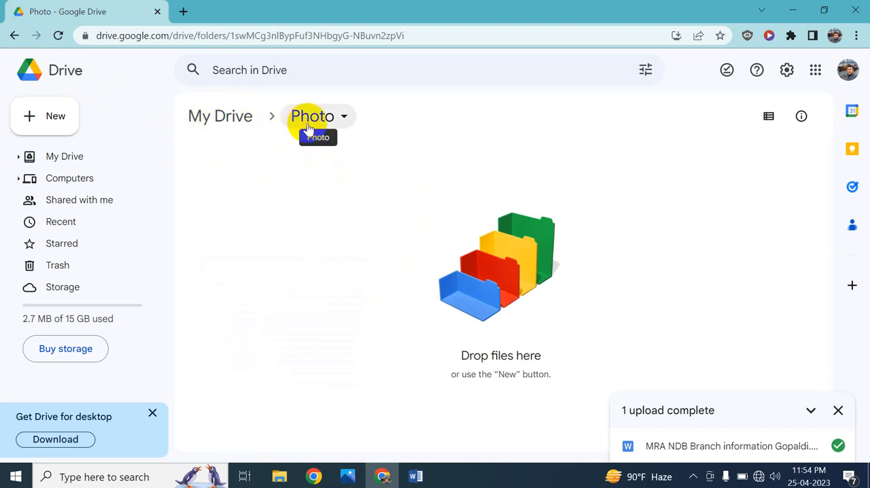
pyautogui.rightClick(343, 159)
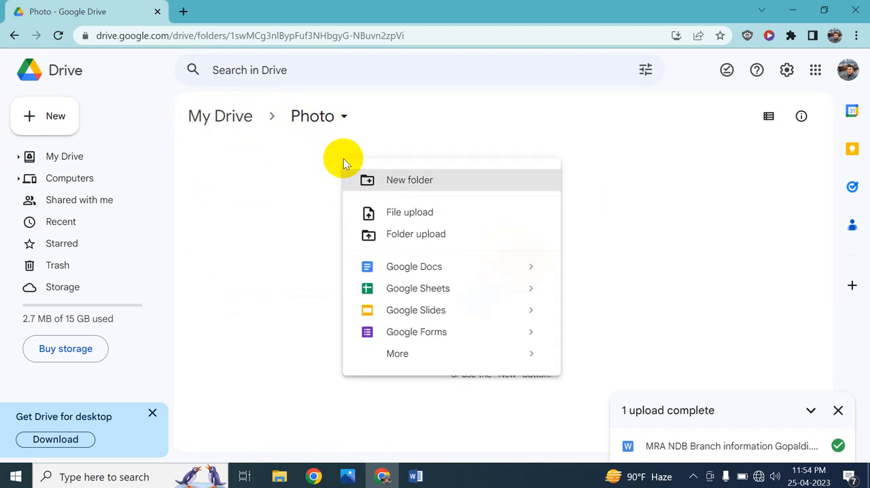
pyautogui.click(397, 216)
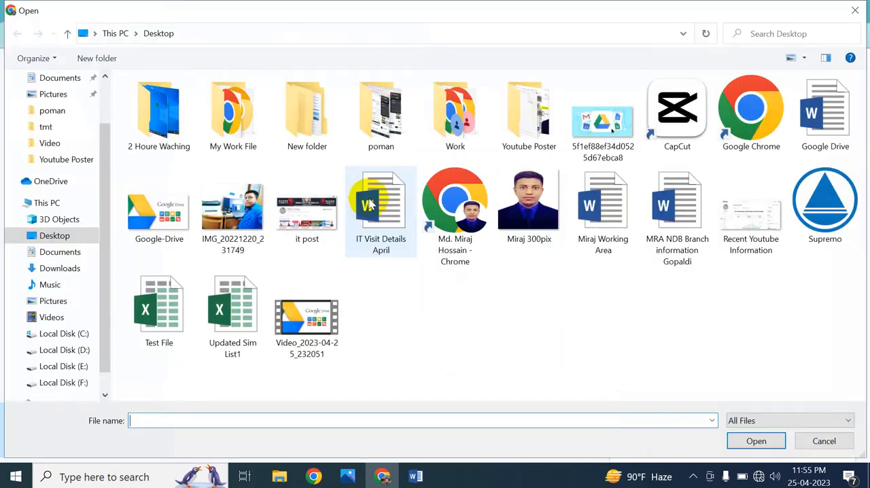
pyautogui.click(511, 230)
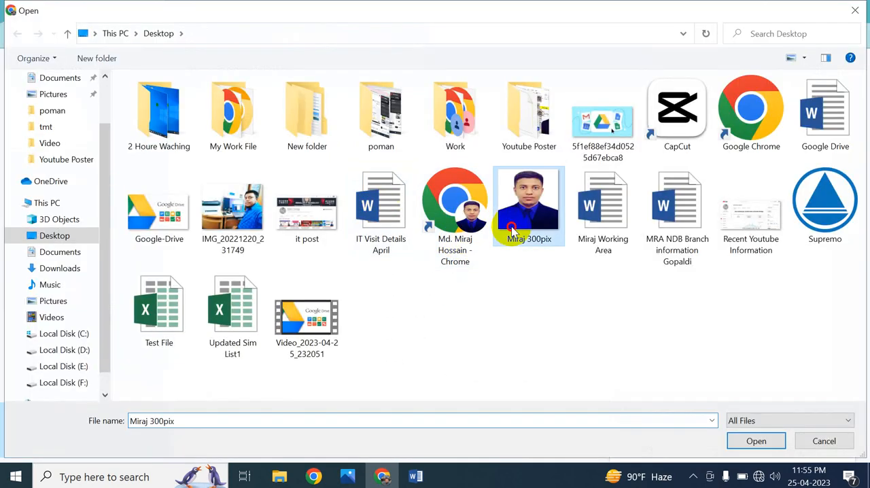
pyautogui.keyDown('ctrl'); pyautogui.click(260, 221); pyautogui.keyUp('ctrl')
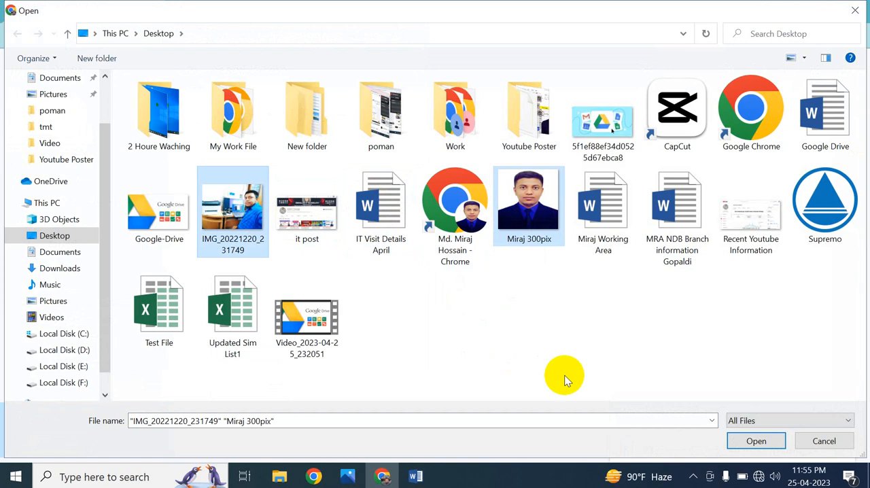
pyautogui.click(777, 441)
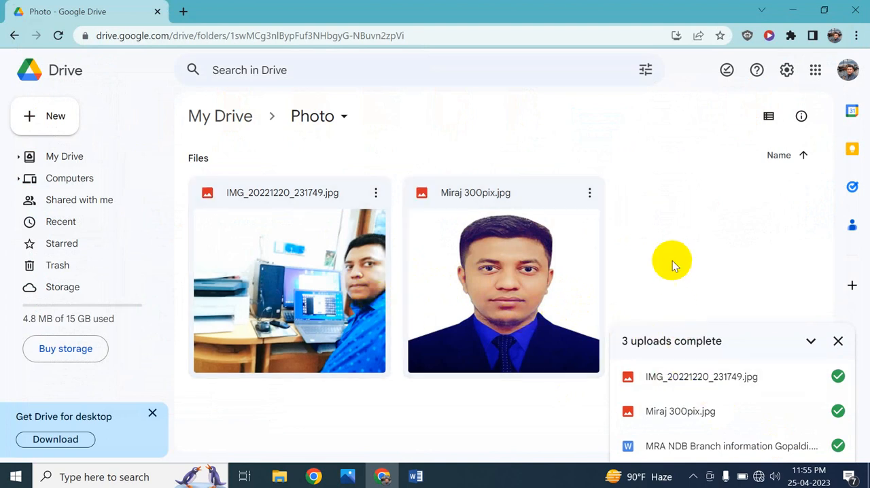
pyautogui.click(838, 342)
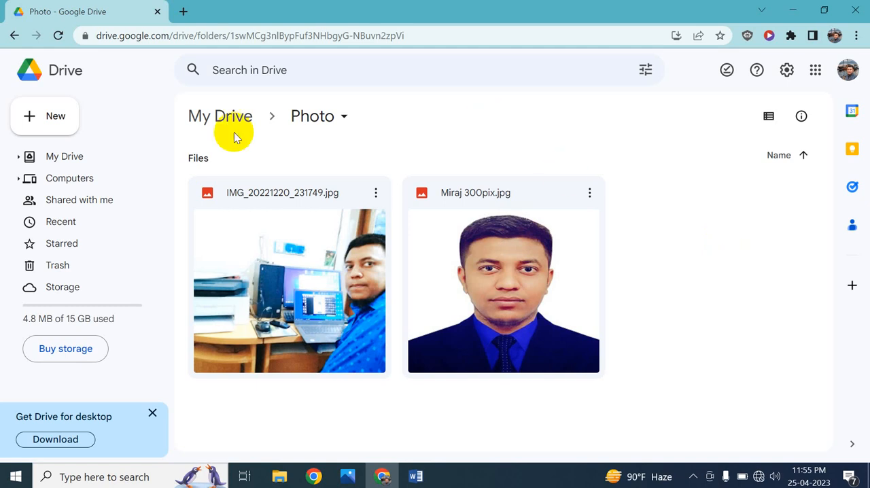
pyautogui.click(14, 35)
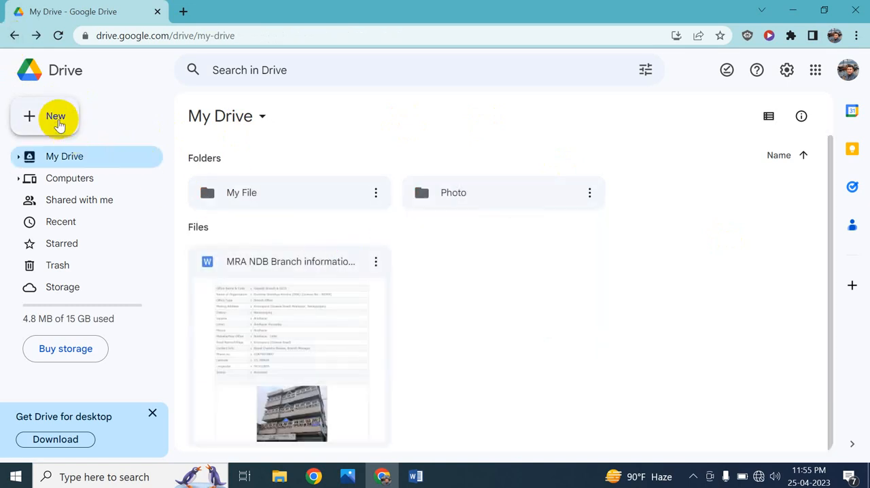
pyautogui.click(58, 120)
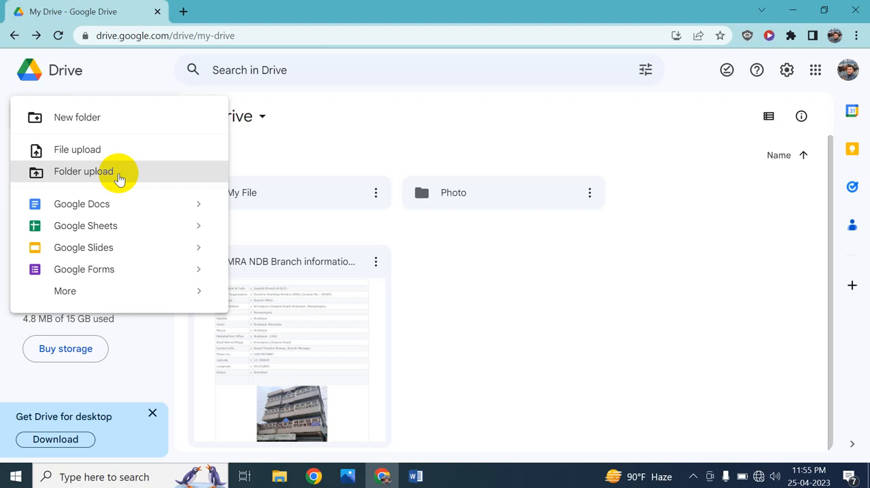
pyautogui.click(119, 175)
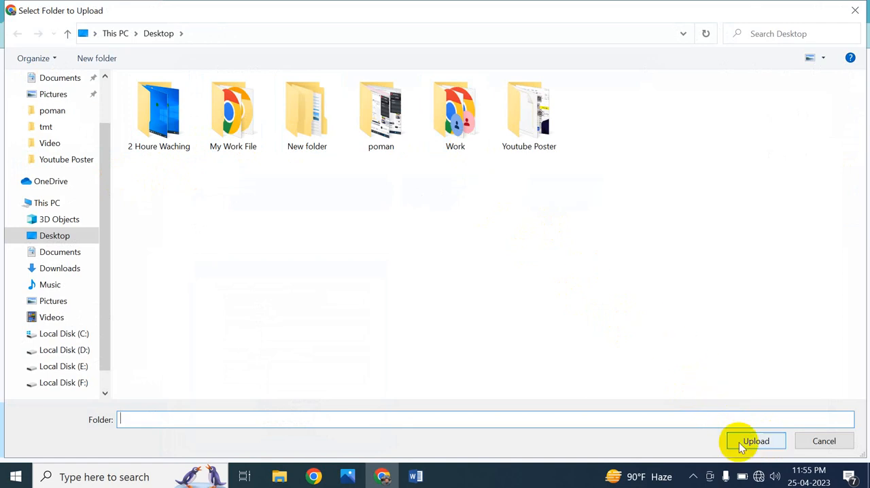
pyautogui.click(822, 442)
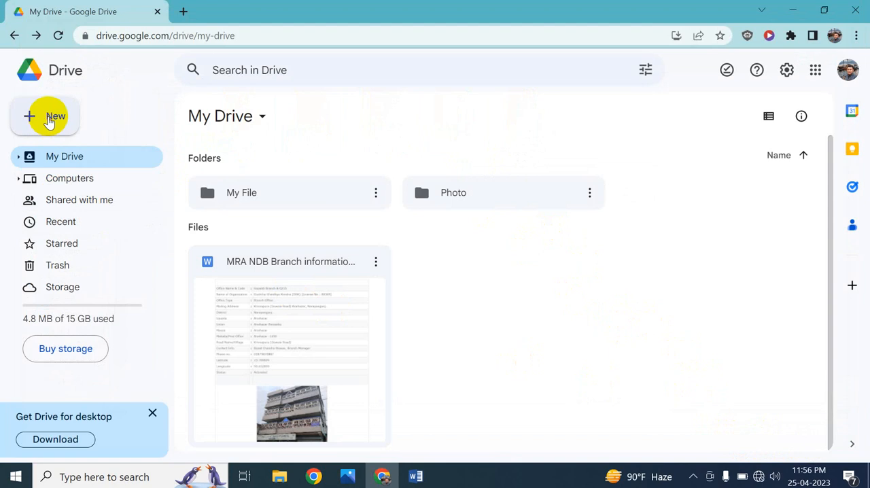
# Create a blank Google Docs document in My Drive and enter "My Name" followed by the person's first name.
pyautogui.click(48, 122)
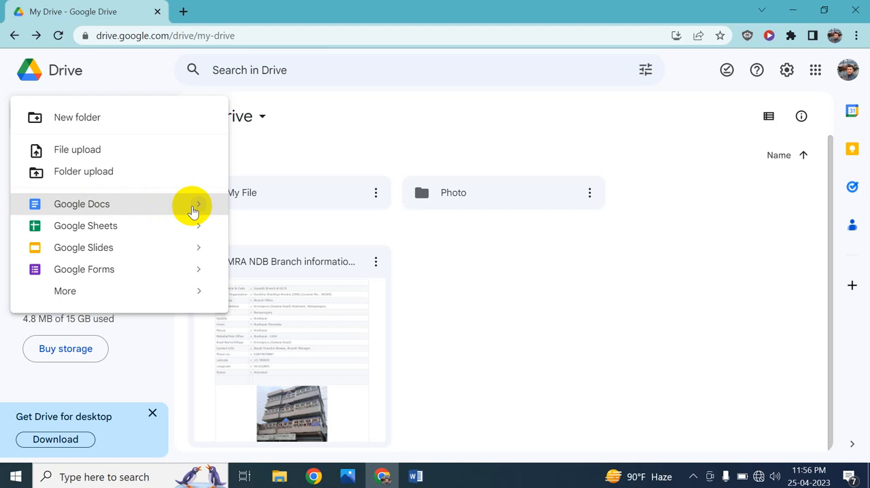
pyautogui.moveTo(197, 209)
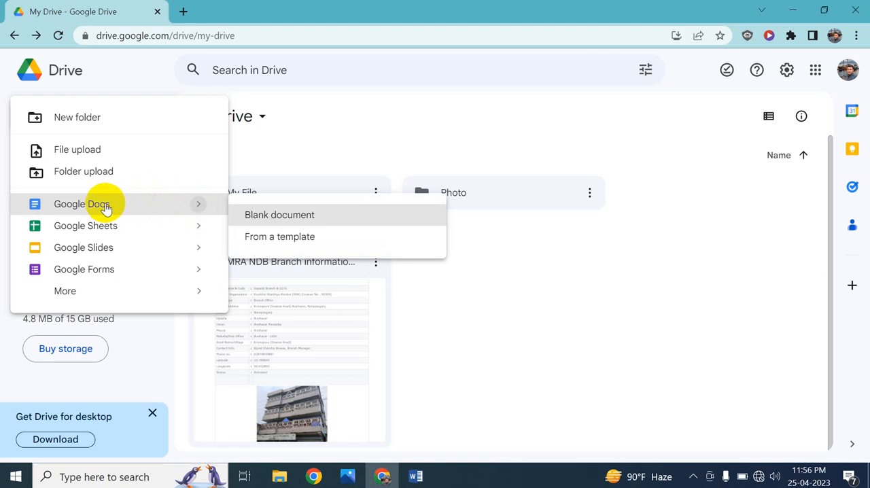
pyautogui.click(274, 216)
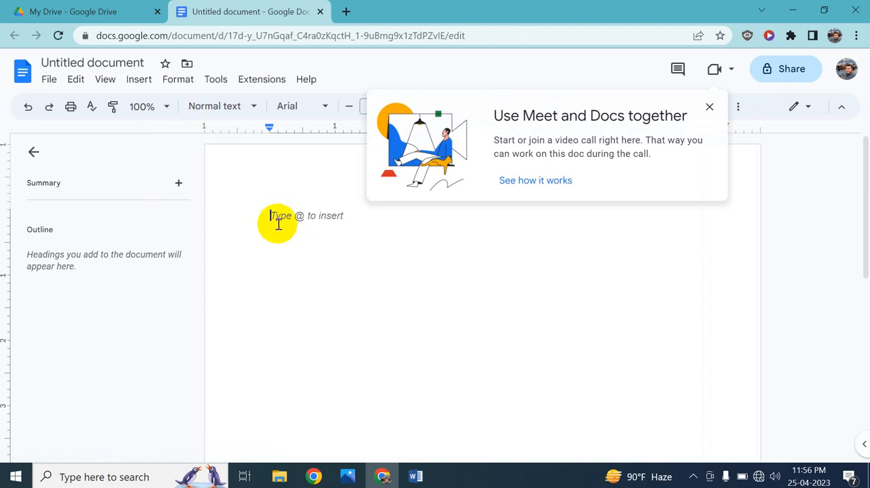
pyautogui.click(278, 225)
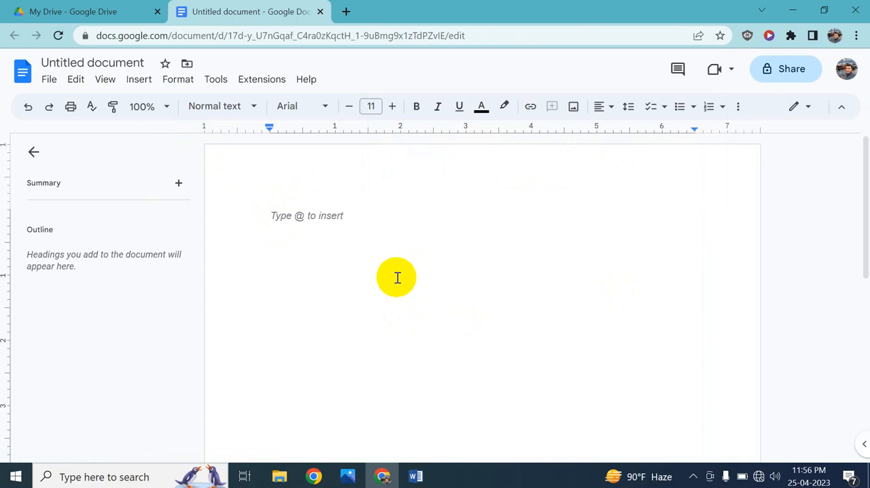
pyautogui.write('My ')
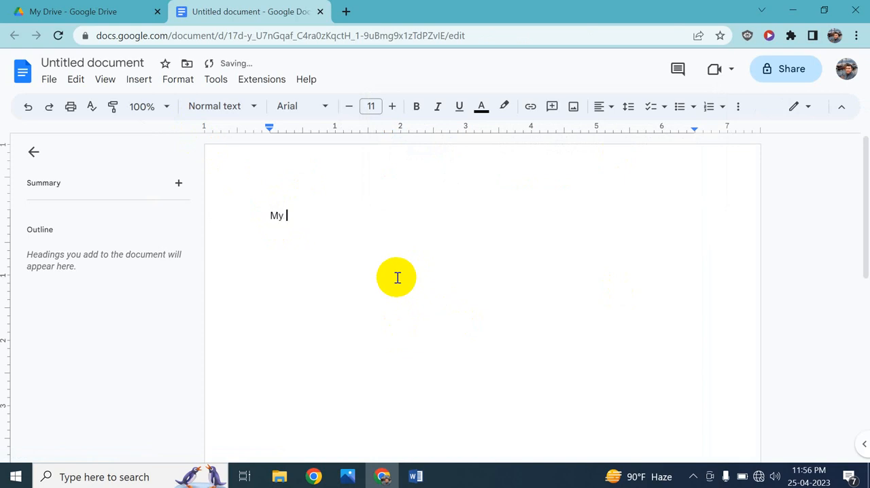
pyautogui.write('Name Mi')
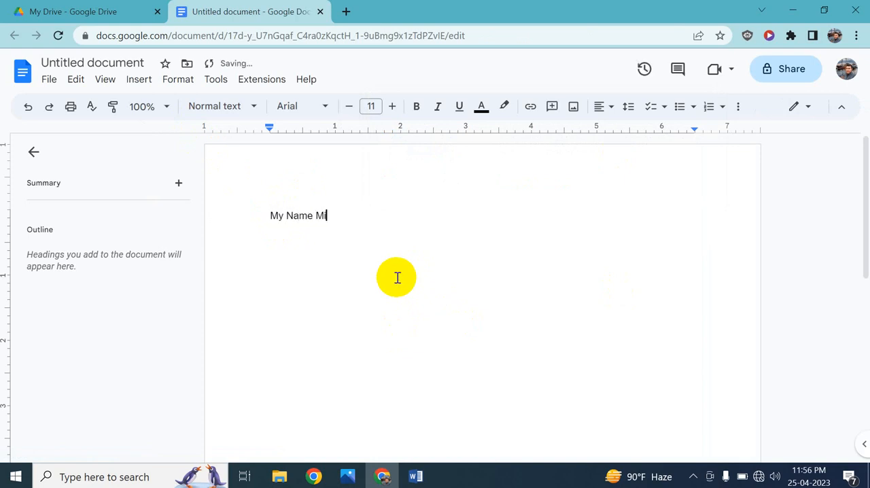
pyautogui.write('raj')
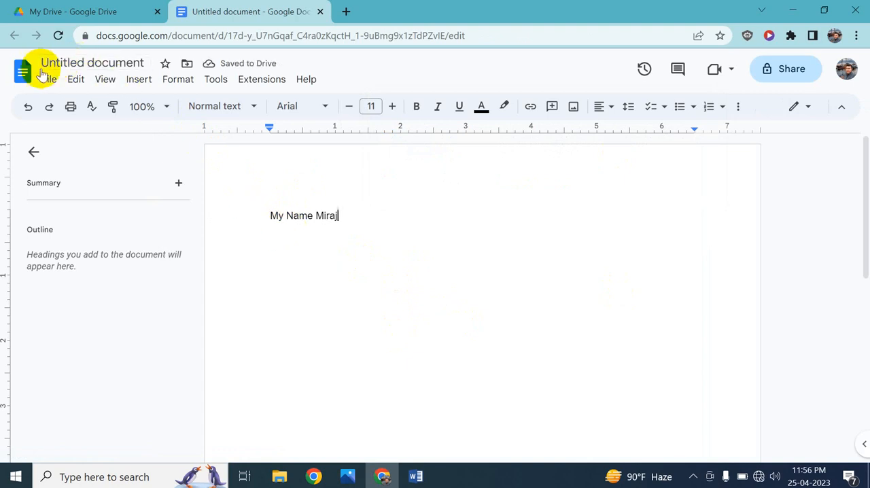
# Rename the untitled document to the person's first name and close it.
pyautogui.click(83, 63)
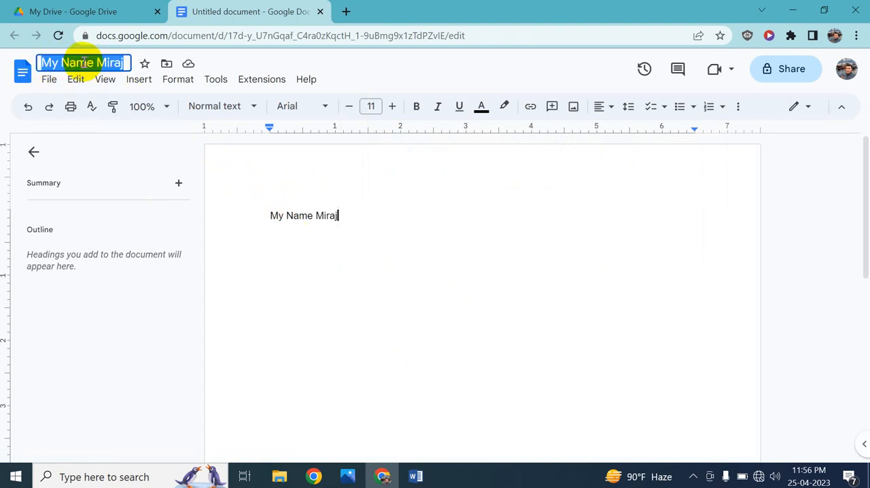
pyautogui.press('BackSpace')
pyautogui.write('Miraj')
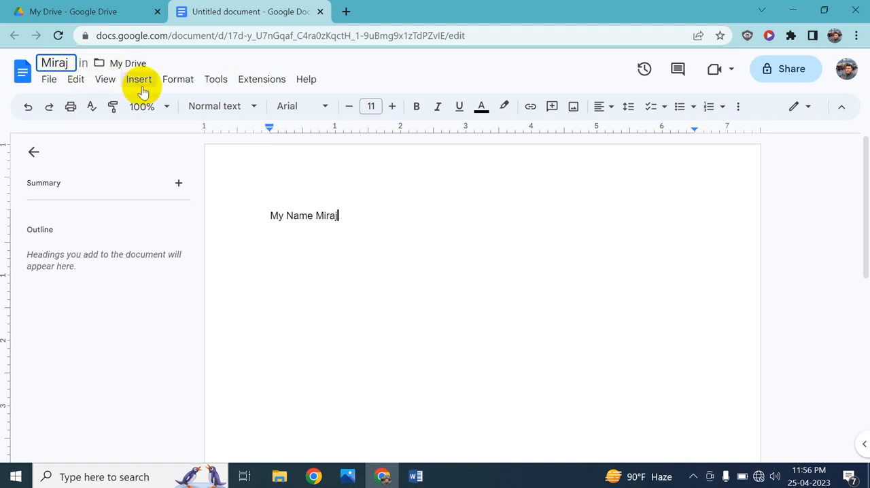
pyautogui.click(252, 199)
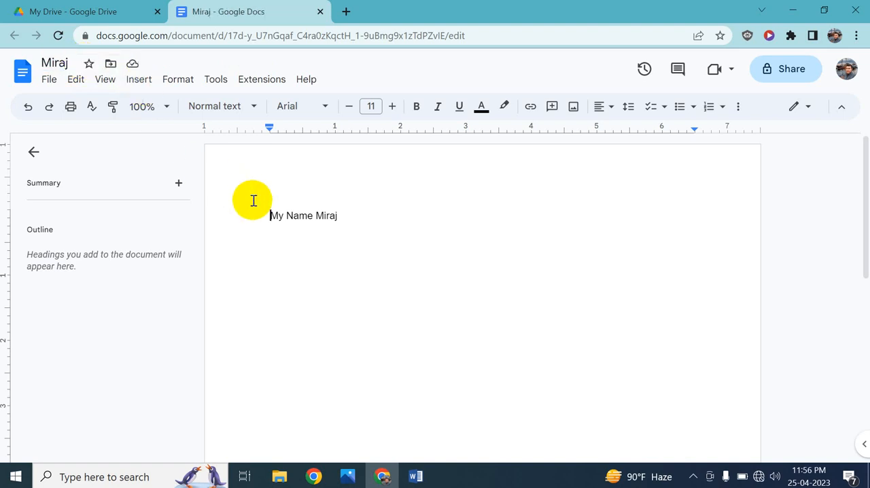
pyautogui.click(417, 239)
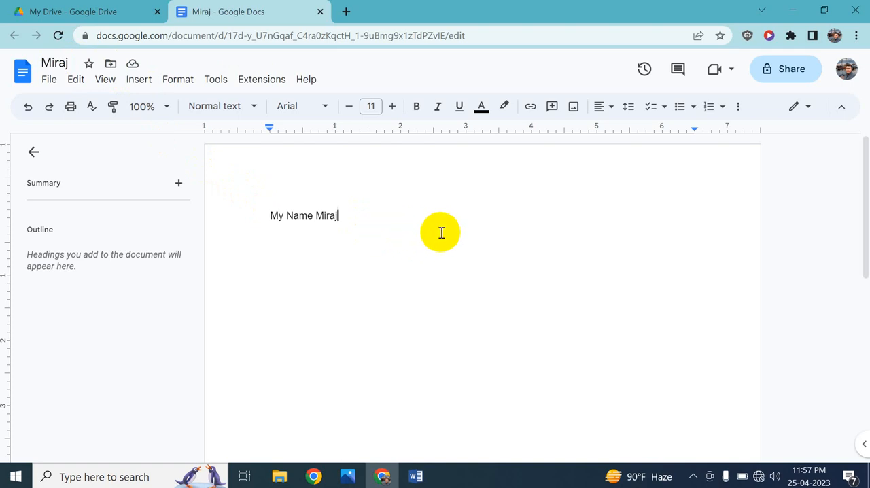
pyautogui.click(657, 188)
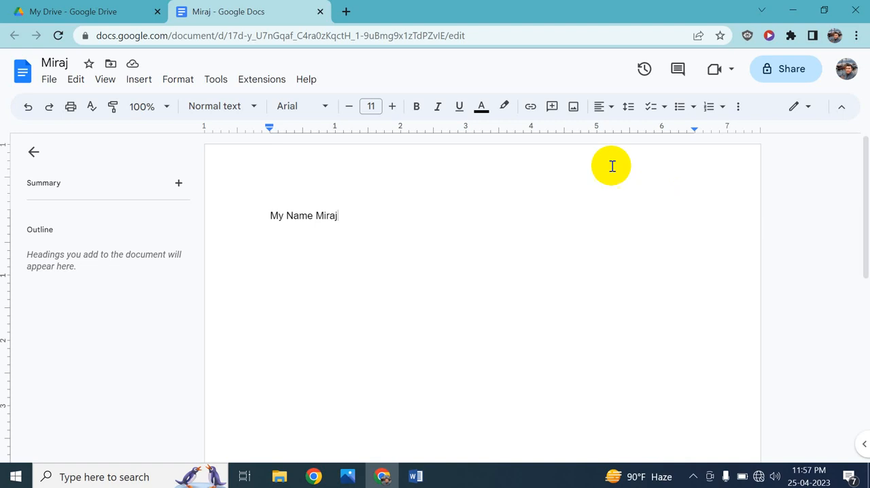
pyautogui.click(319, 12)
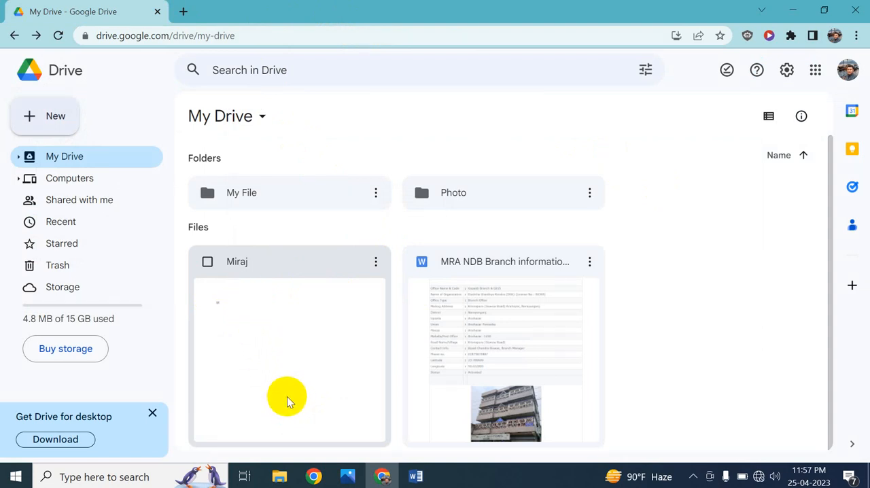
# Reopen the new text document from My Drive, share it with "Anyone with the link" and copy its link.
pyautogui.doubleClick(287, 399)
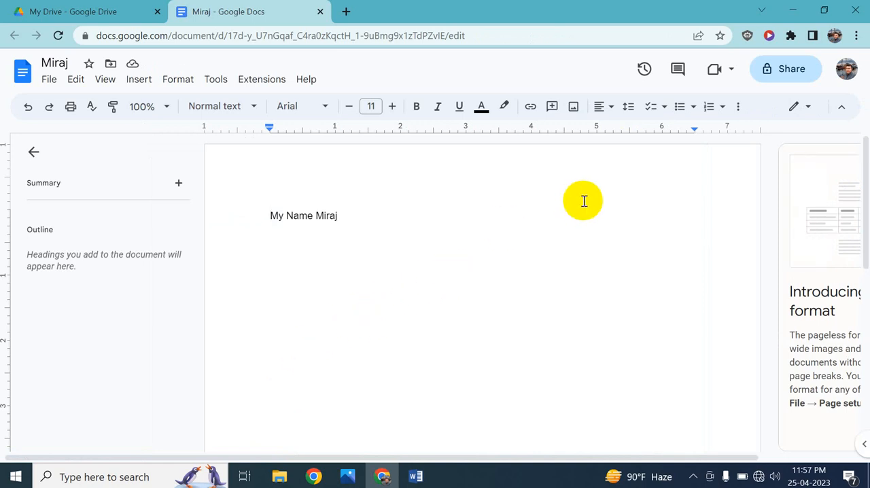
pyautogui.click(782, 72)
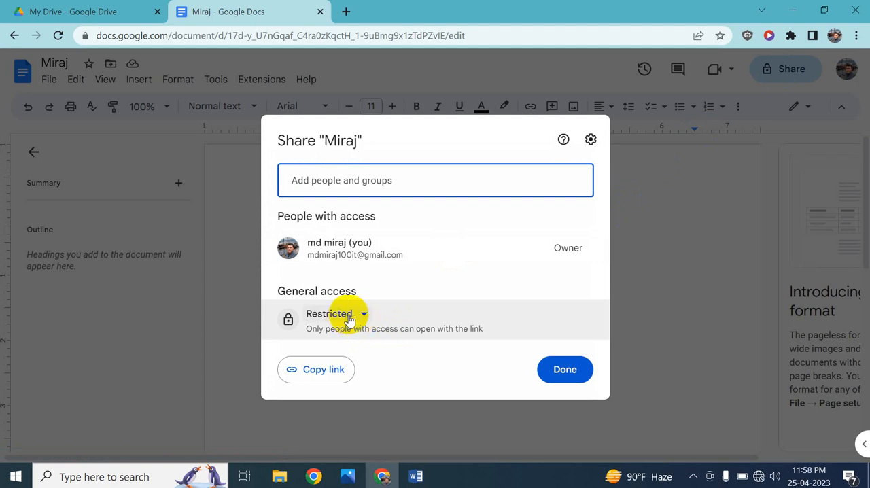
pyautogui.click(351, 315)
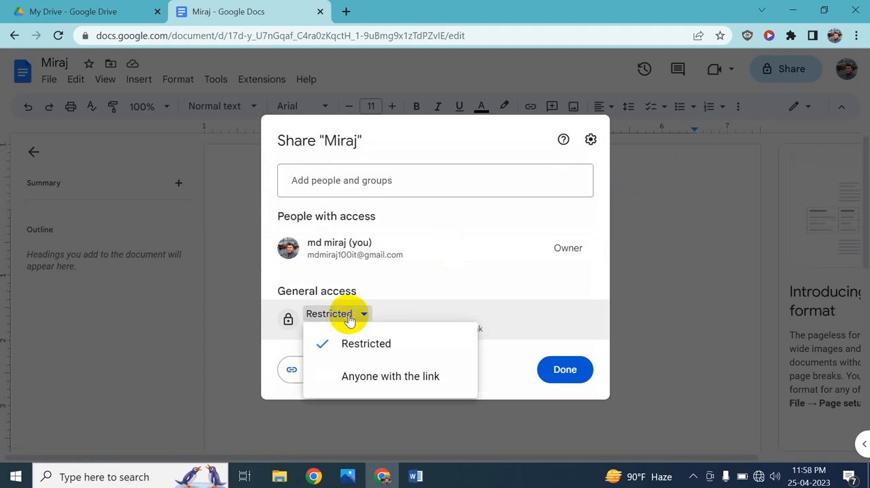
pyautogui.click(415, 379)
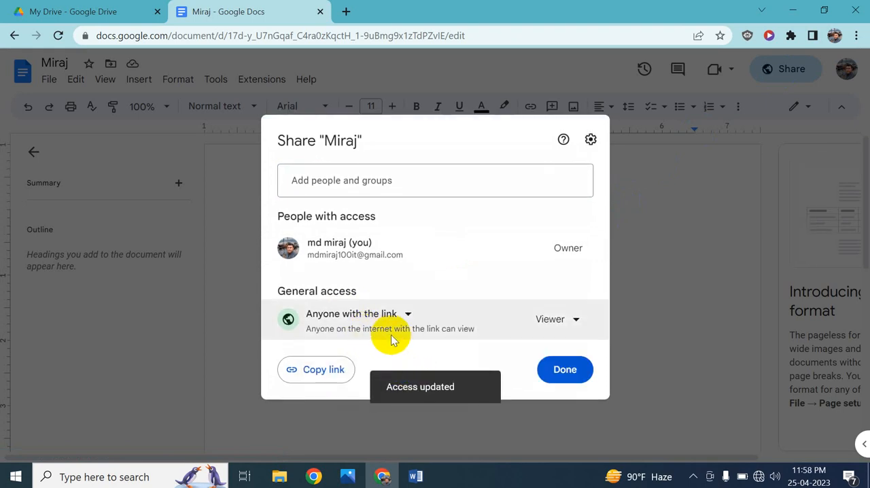
pyautogui.click(314, 371)
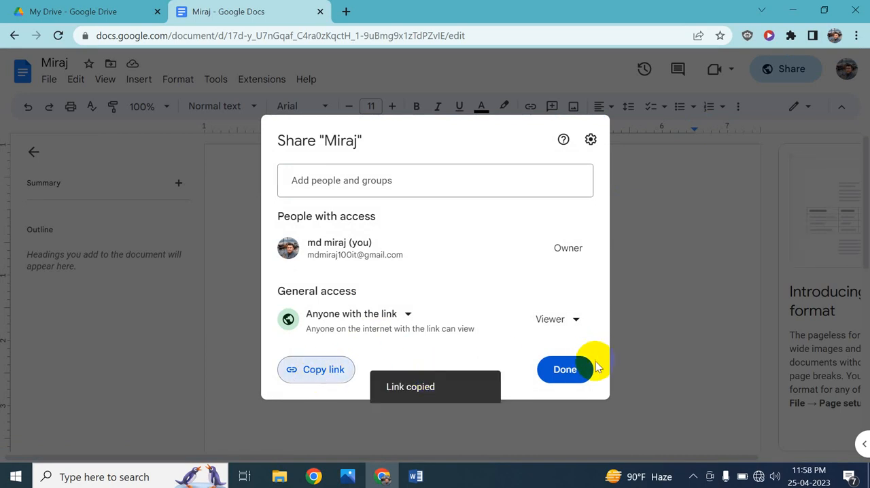
pyautogui.click(575, 369)
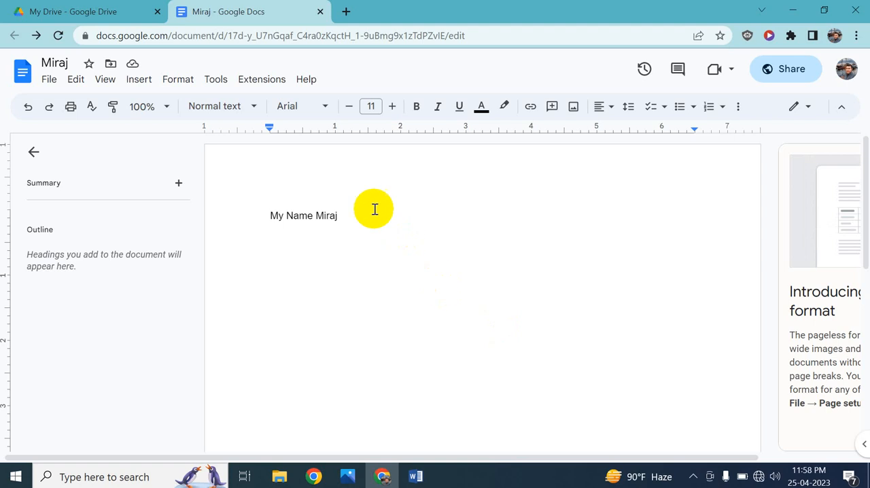
# Check the copied sharing link by opening it in a new browser tab, and close that tab.
pyautogui.click(345, 14)
pyautogui.click(348, 34)
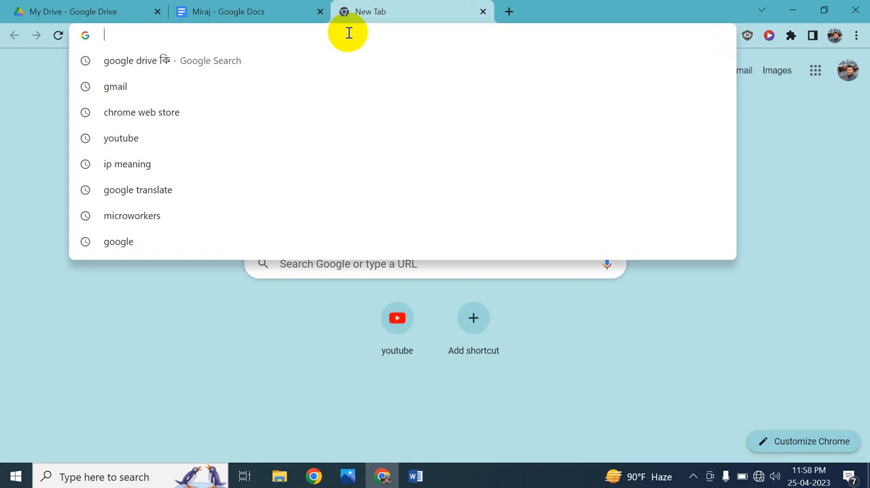
pyautogui.hotkey('ctrl', 'v')
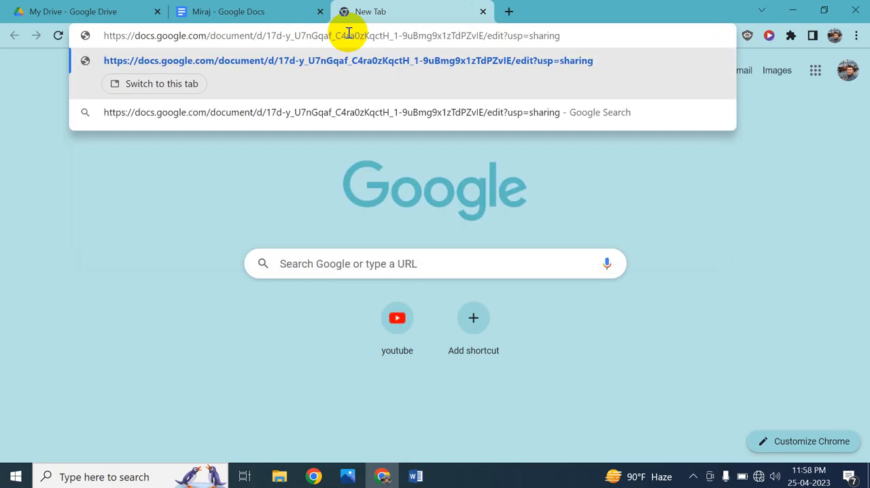
pyautogui.press('Return')
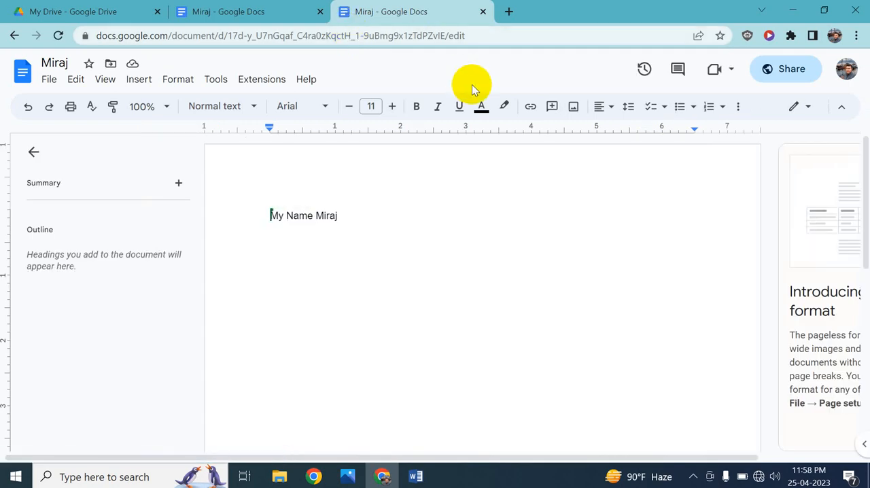
pyautogui.click(483, 12)
# Return to My Drive and create a blank Google Sheets spreadsheet.
pyautogui.click(30, 10)
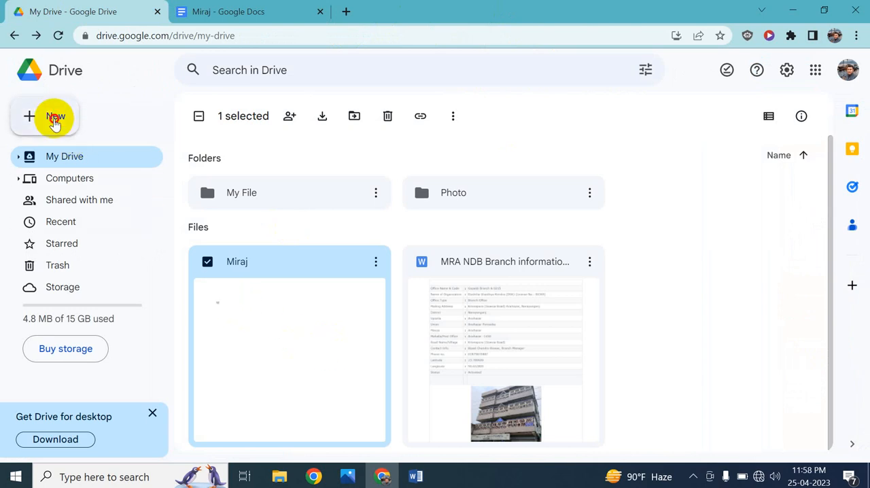
pyautogui.click(54, 120)
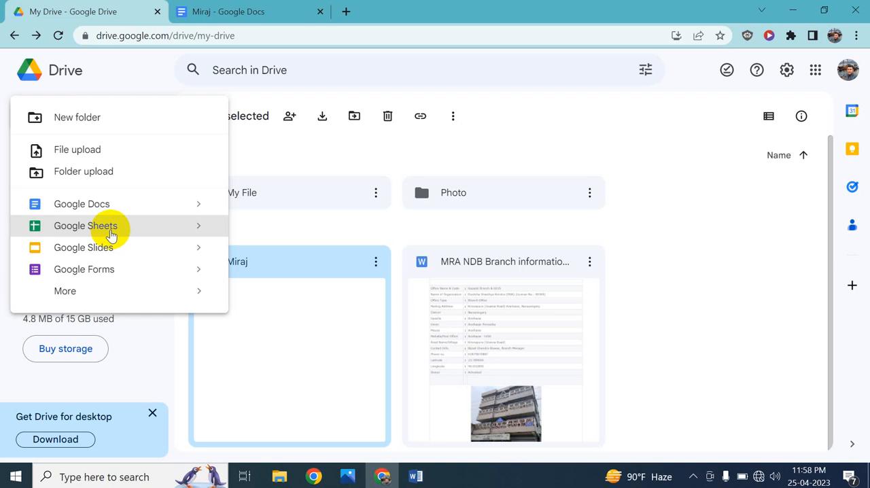
pyautogui.click(111, 233)
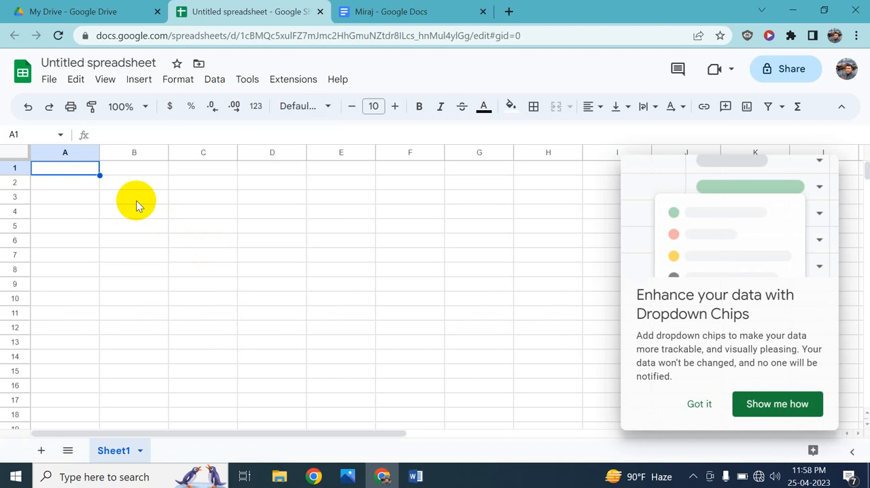
# Rename the untitled spreadsheet as Account.
pyautogui.click(78, 183)
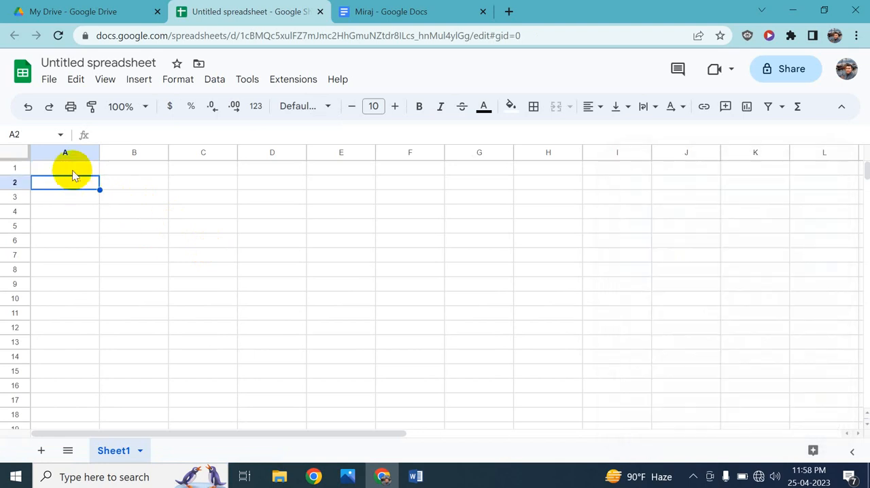
pyautogui.click(73, 171)
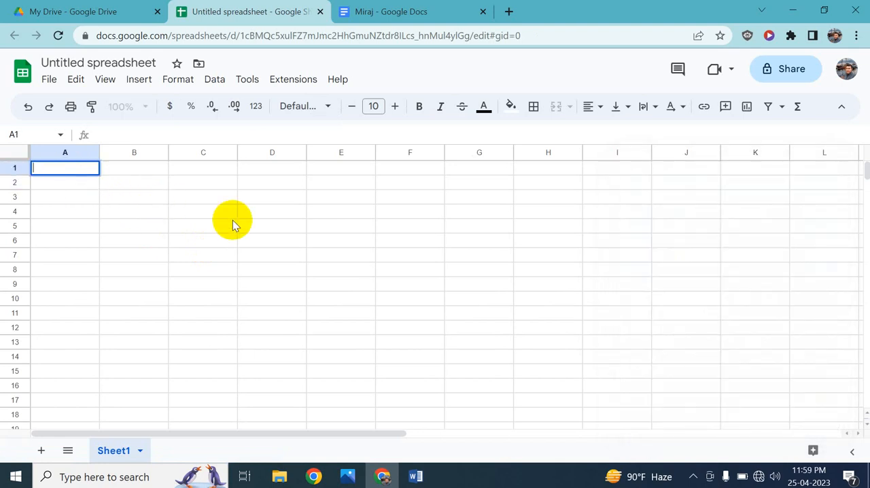
pyautogui.click(124, 62)
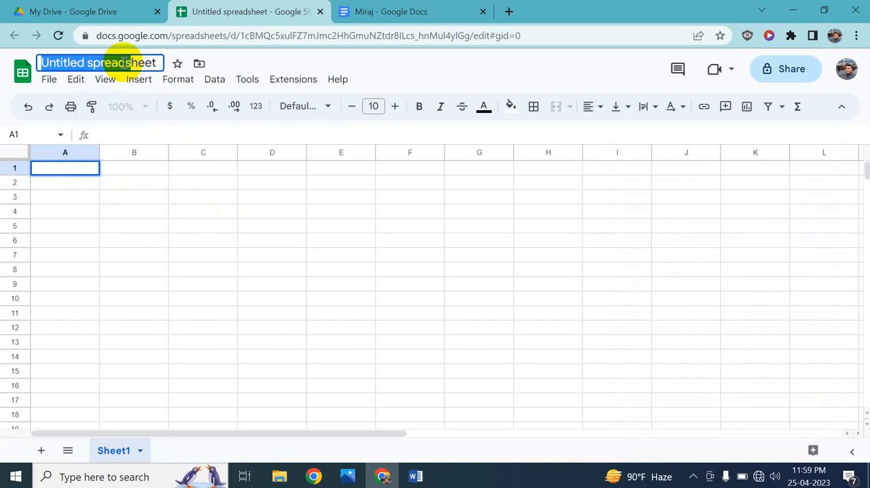
pyautogui.press('BackSpace')
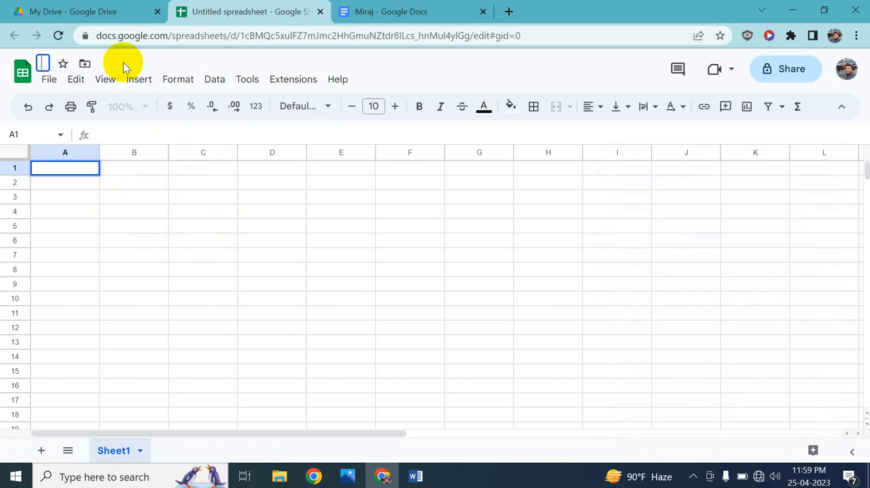
pyautogui.write('Account')
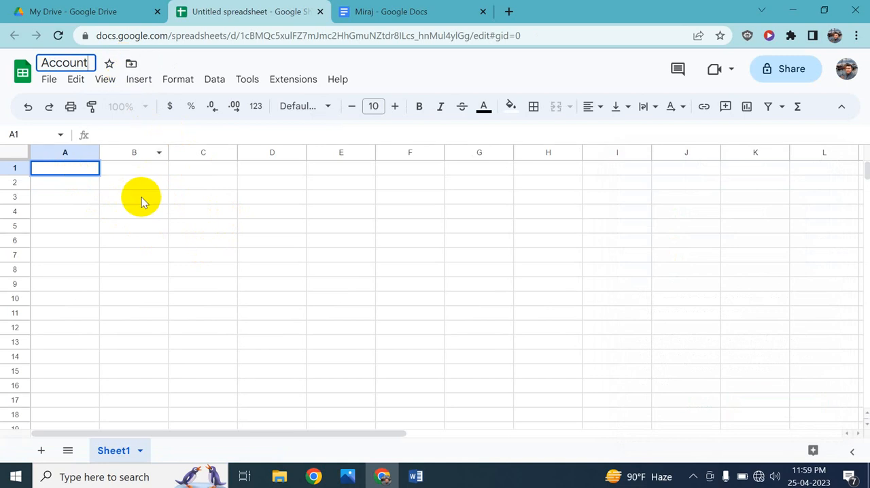
pyautogui.click(122, 188)
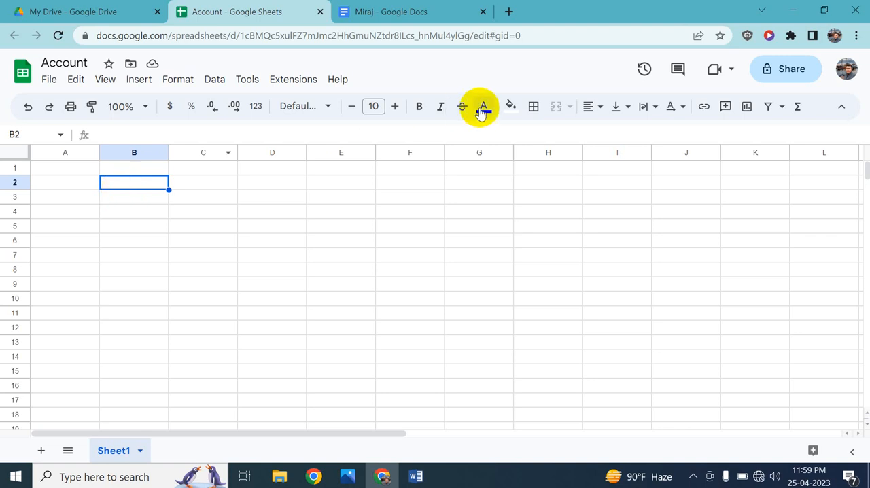
# Share the Account spreadsheet with "Anyone with the link" and copy its link.
pyautogui.click(385, 10)
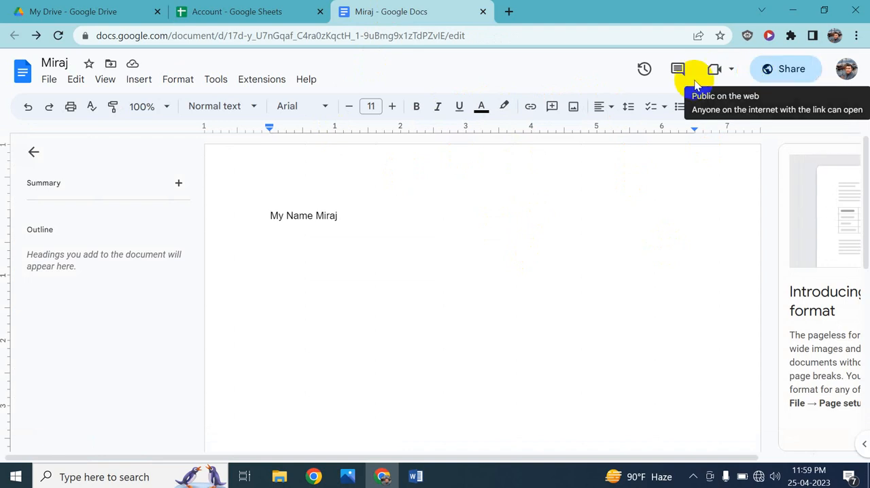
pyautogui.click(262, 7)
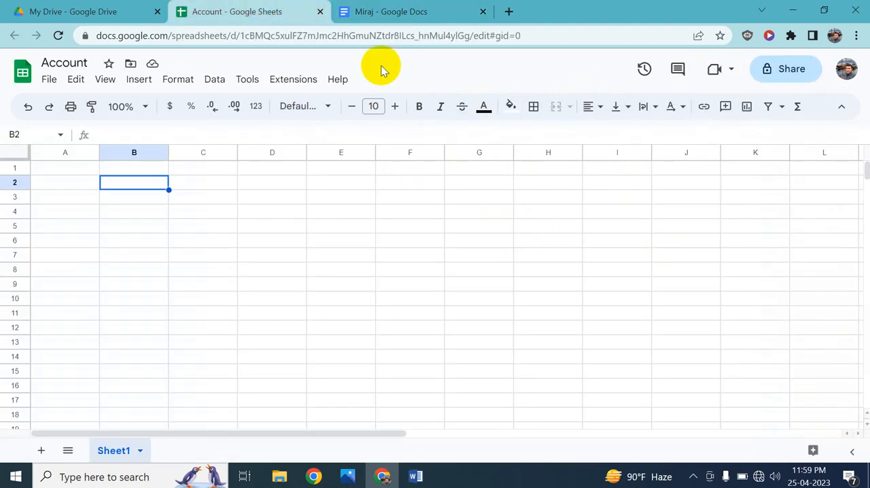
pyautogui.click(785, 70)
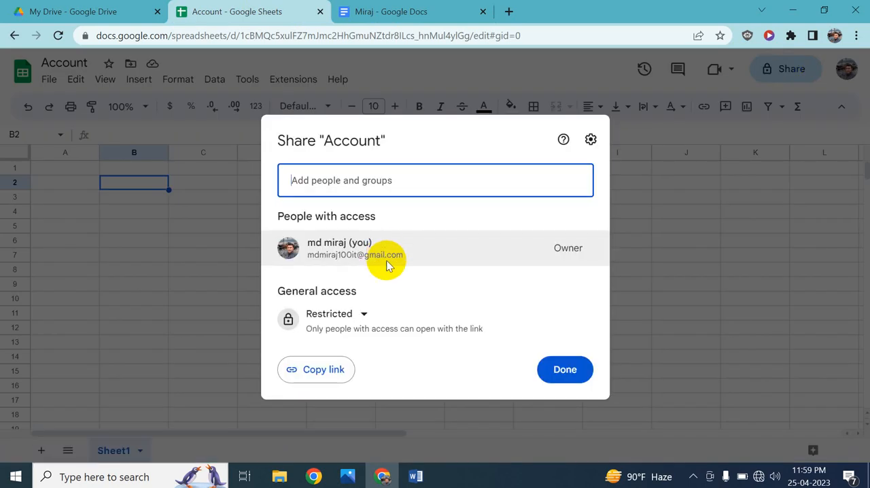
pyautogui.click(354, 319)
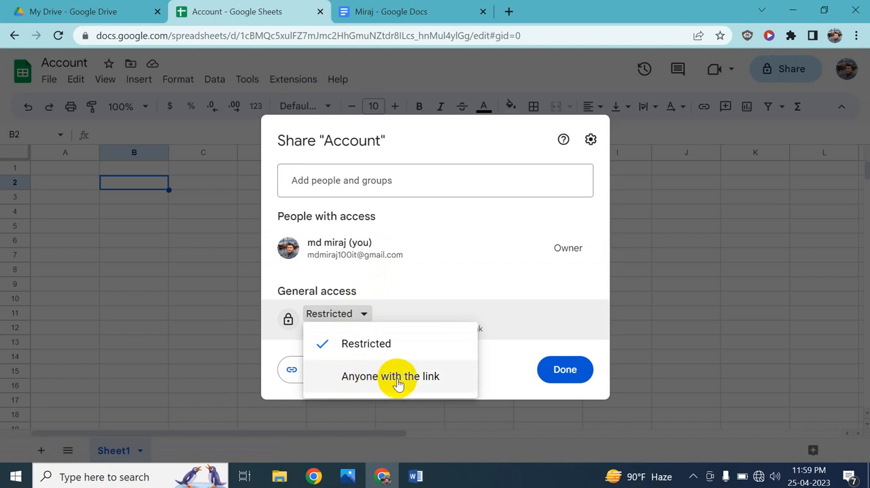
pyautogui.click(398, 379)
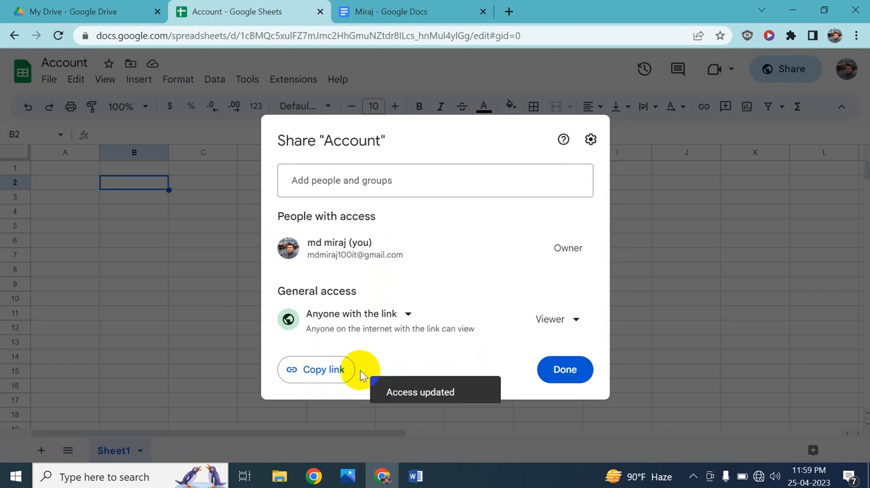
pyautogui.click(325, 373)
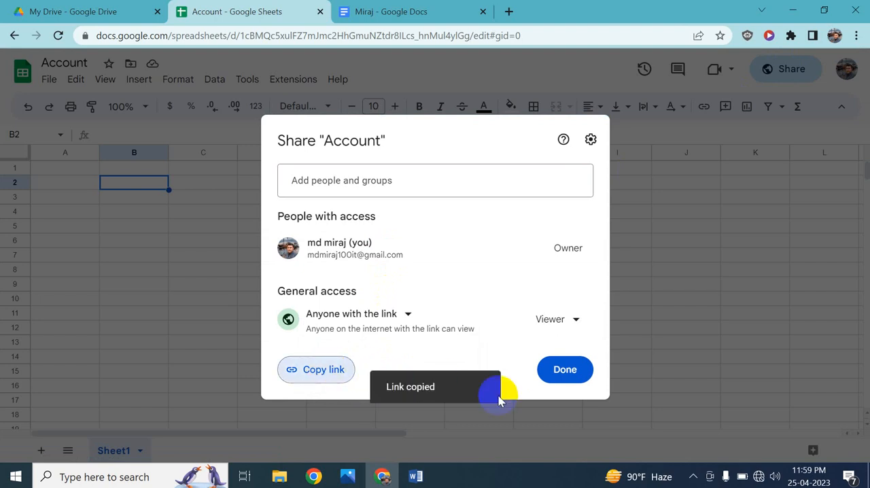
pyautogui.click(565, 370)
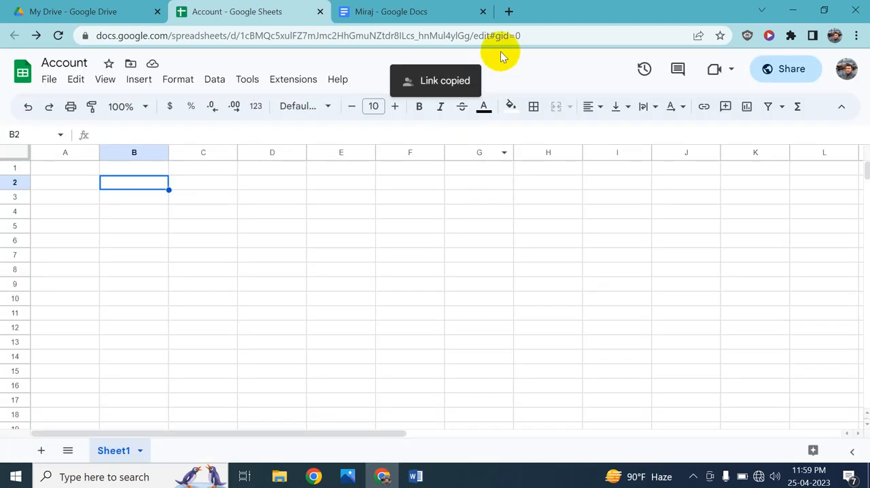
# Check the copied spreadsheet link by opening it in a new browser tab, and close that tab.
pyautogui.click(509, 12)
pyautogui.click(480, 30)
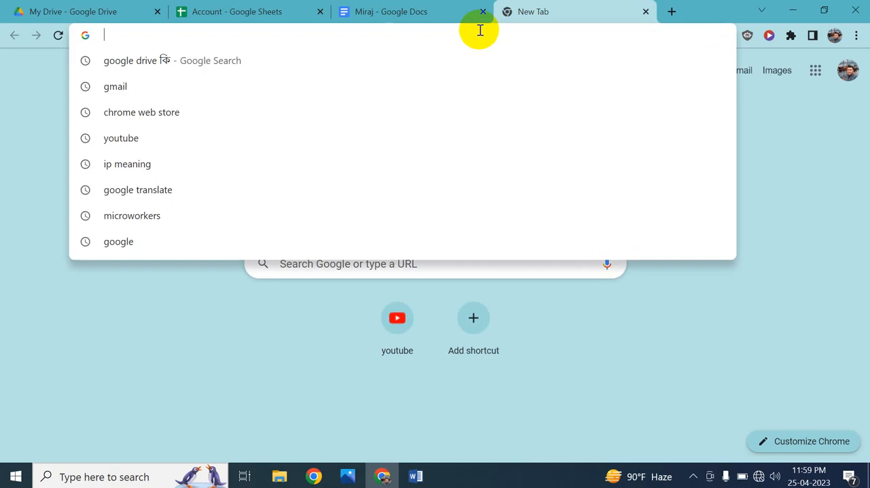
pyautogui.hotkey('ctrl', 'v')
pyautogui.press('Return')
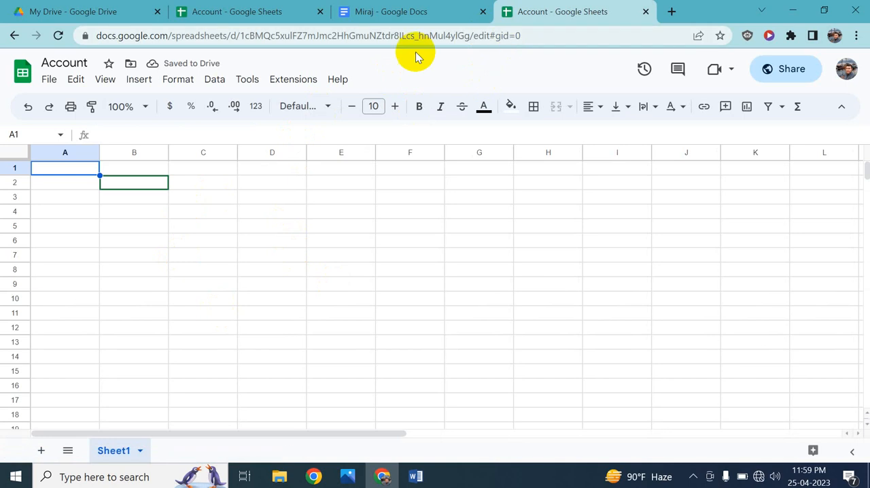
pyautogui.click(646, 12)
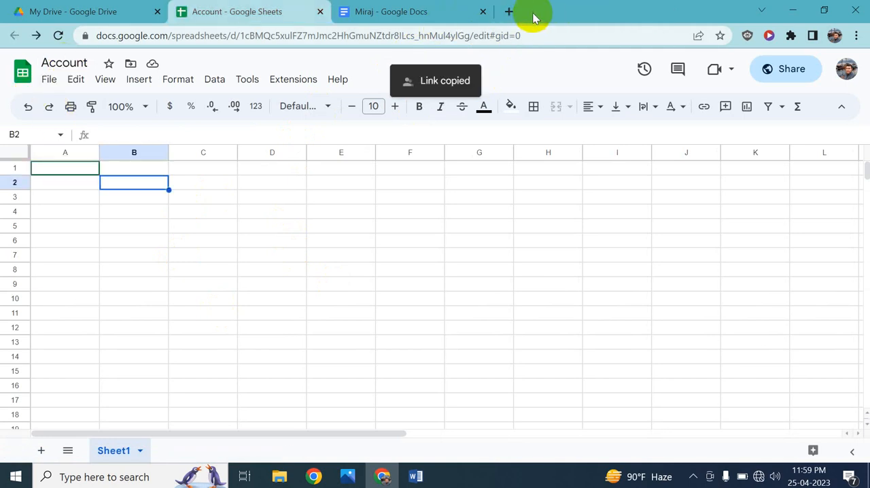
# Close the document and spreadsheet tabs, and review which file types can be created in My Drive, including the additional apps.
pyautogui.click(484, 11)
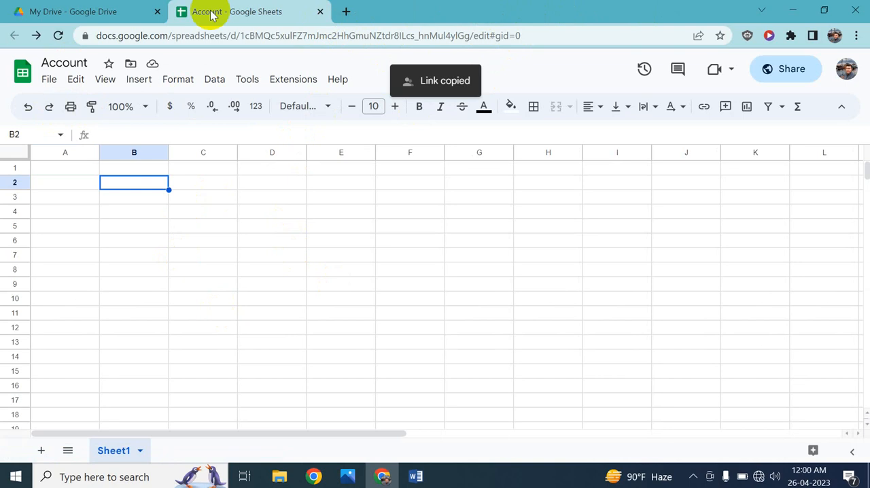
pyautogui.click(317, 13)
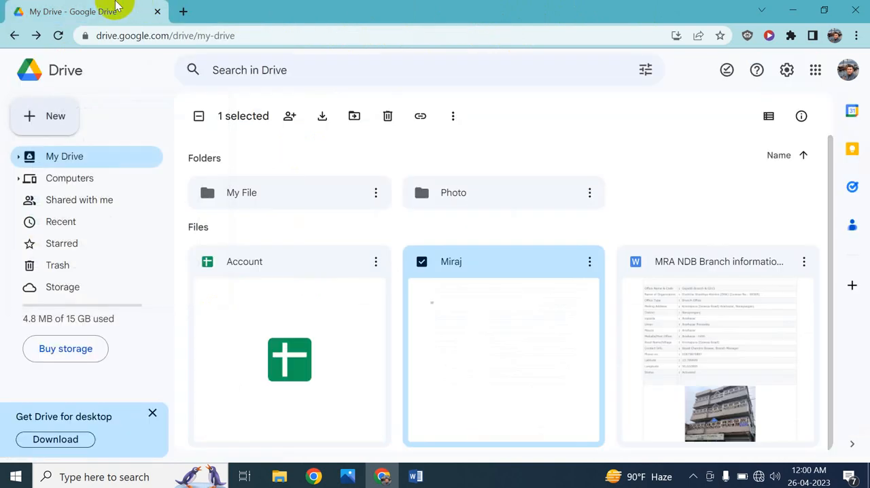
pyautogui.click(61, 113)
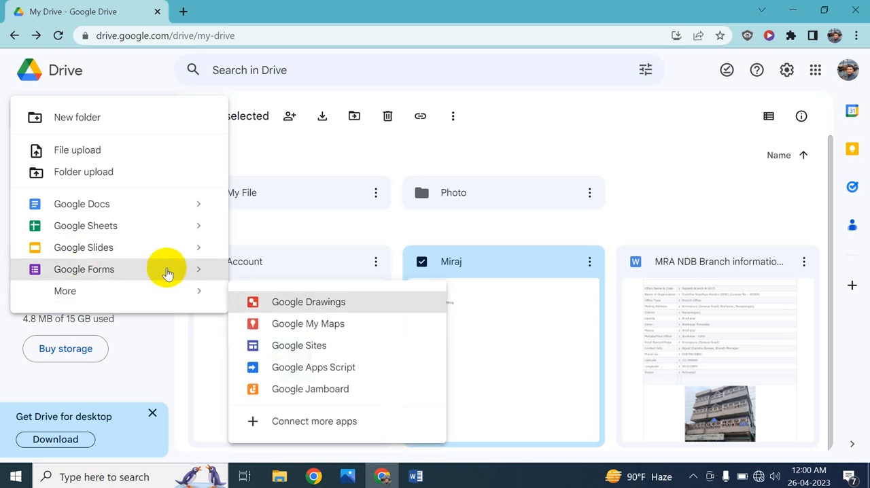
pyautogui.moveTo(166, 293)
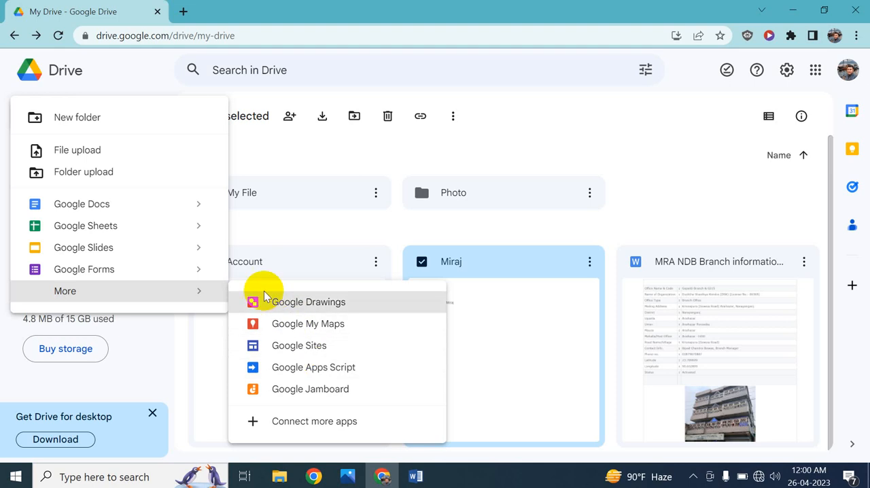
pyautogui.click(268, 161)
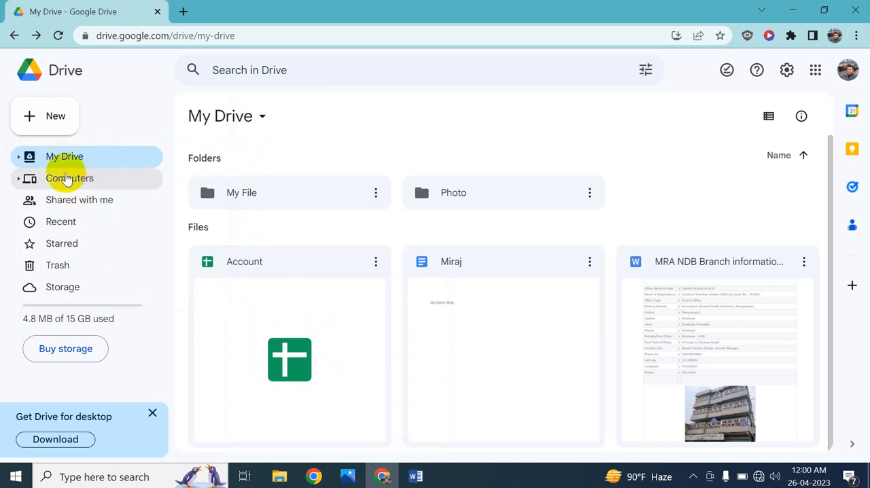
# Expand the My Drive folder tree with its My File and Photo folders to examine it, and collapse it again.
pyautogui.click(18, 158)
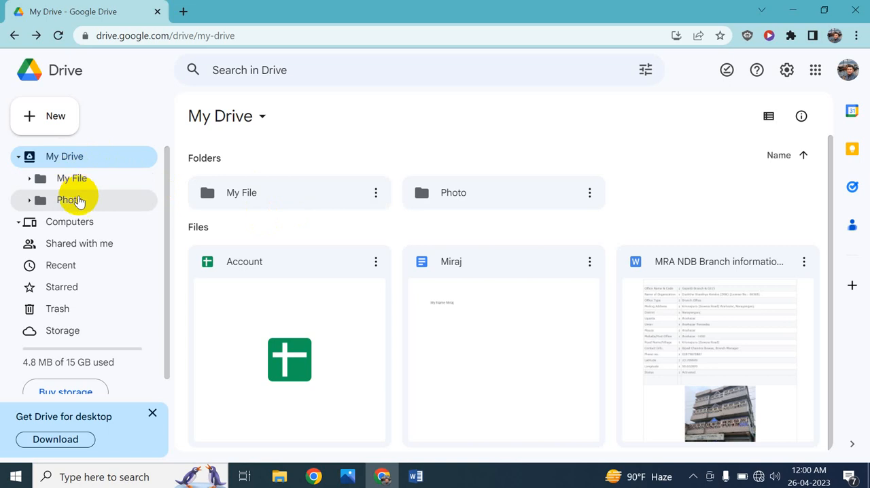
pyautogui.click(19, 157)
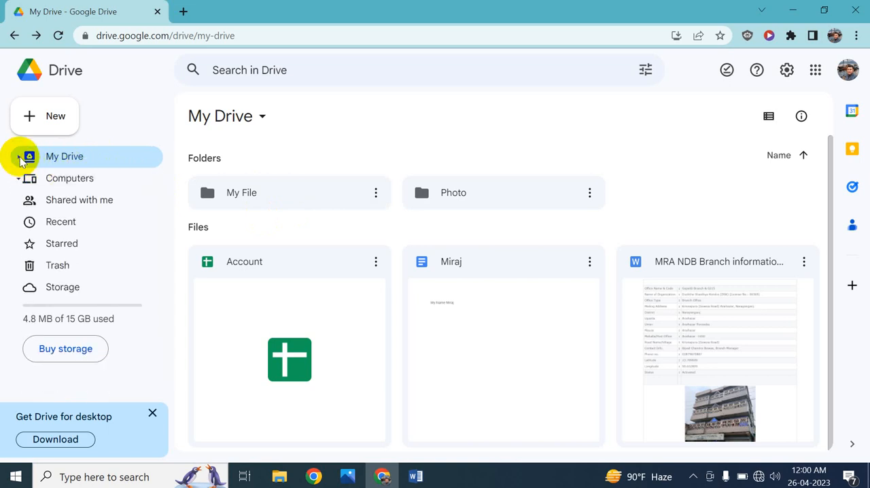
pyautogui.click(18, 157)
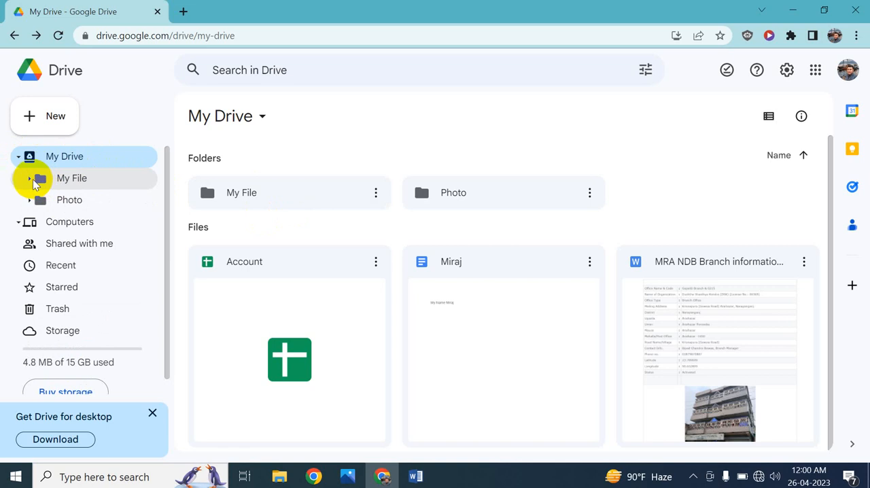
pyautogui.click(29, 179)
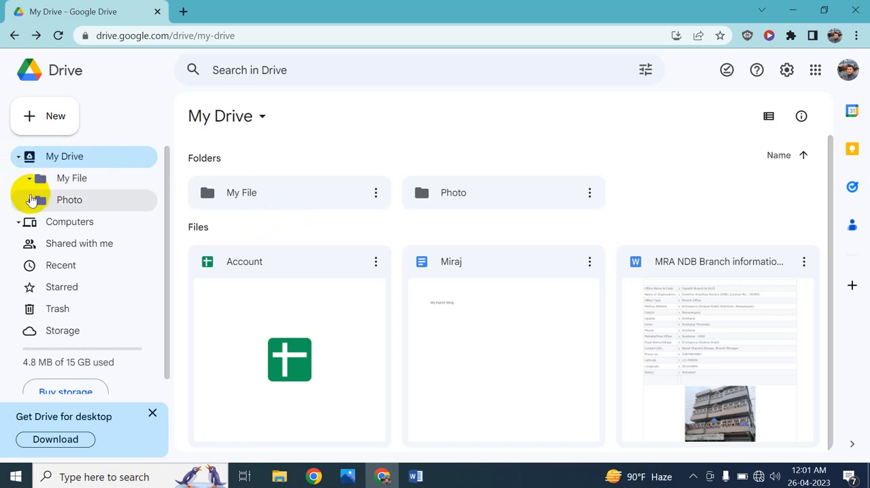
pyautogui.click(30, 200)
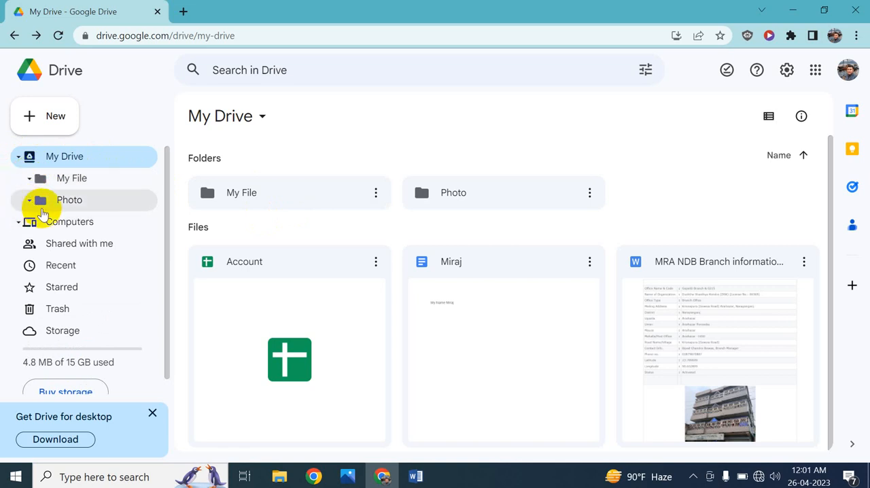
pyautogui.click(19, 157)
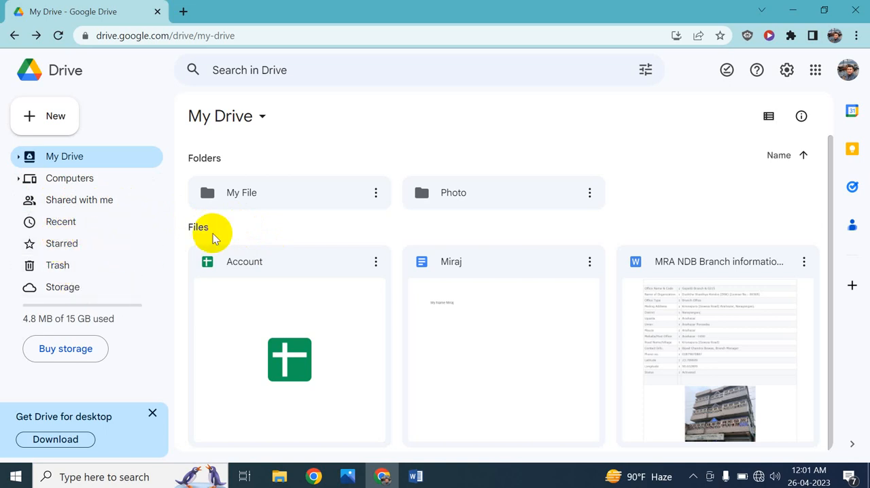
# Look through the Recent, Starred and Trash views, and return to My Drive.
pyautogui.click(117, 222)
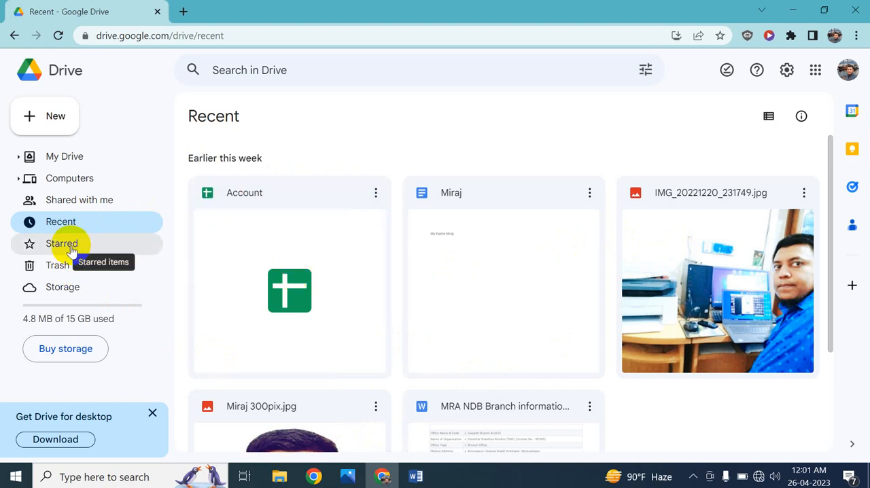
pyautogui.click(96, 243)
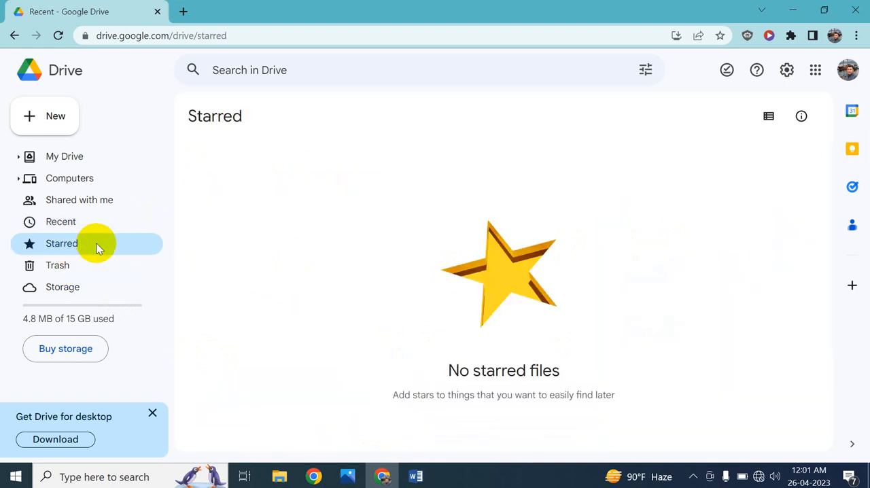
pyautogui.click(69, 265)
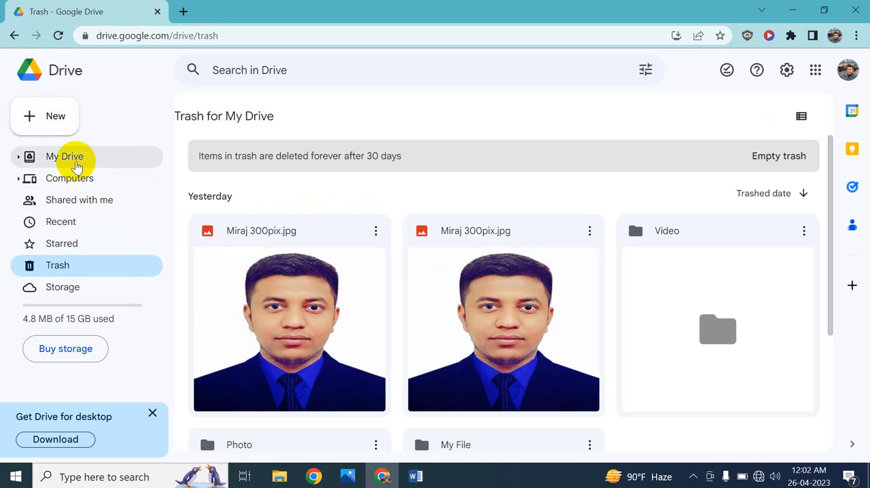
pyautogui.click(76, 165)
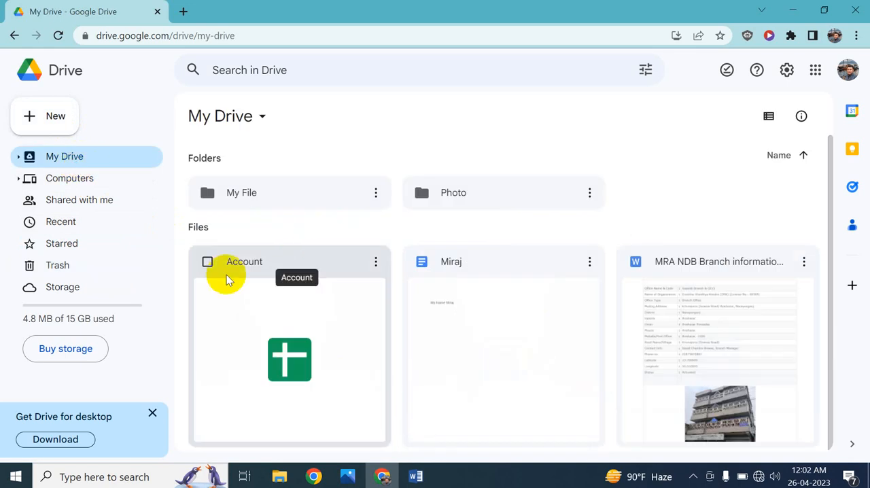
# Permanently delete the Video folder from the trash.
pyautogui.click(77, 267)
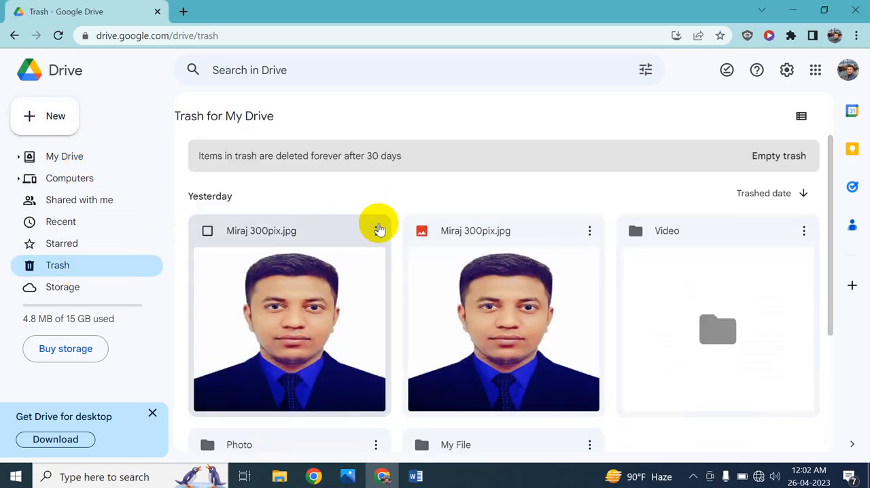
pyautogui.click(804, 232)
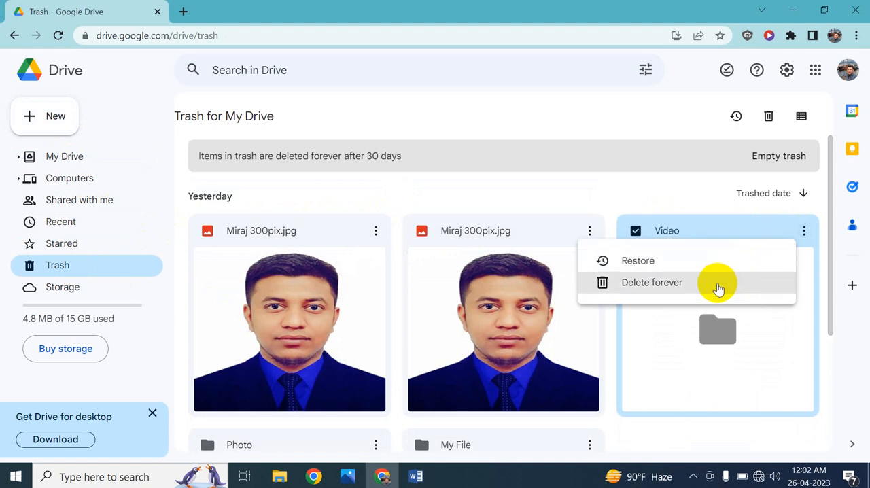
pyautogui.click(685, 288)
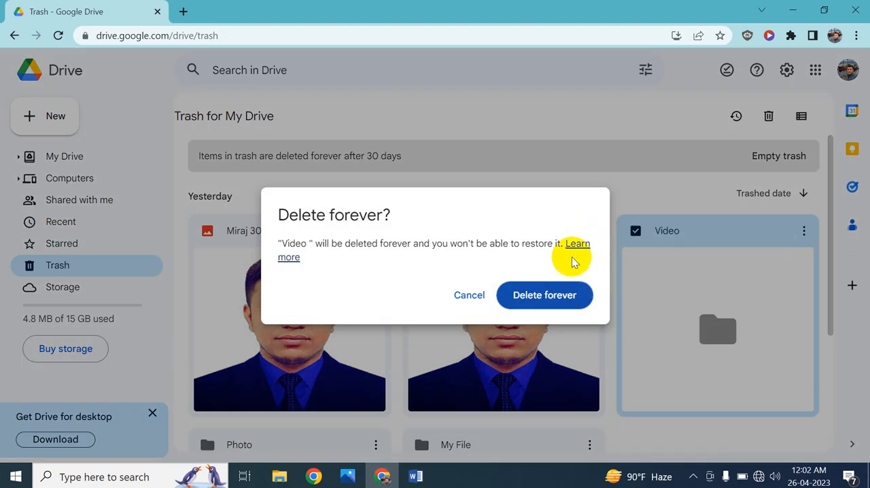
pyautogui.click(553, 297)
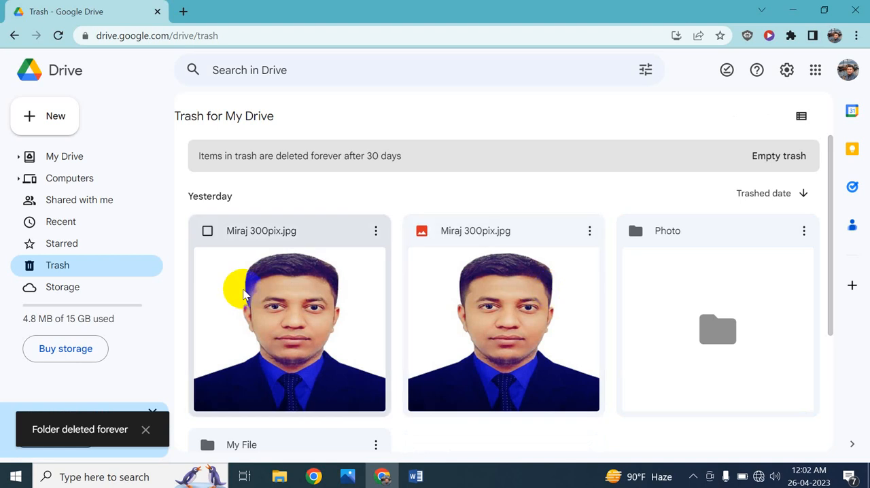
# Review which files use Drive storage, and return to the Drive home page.
pyautogui.click(102, 291)
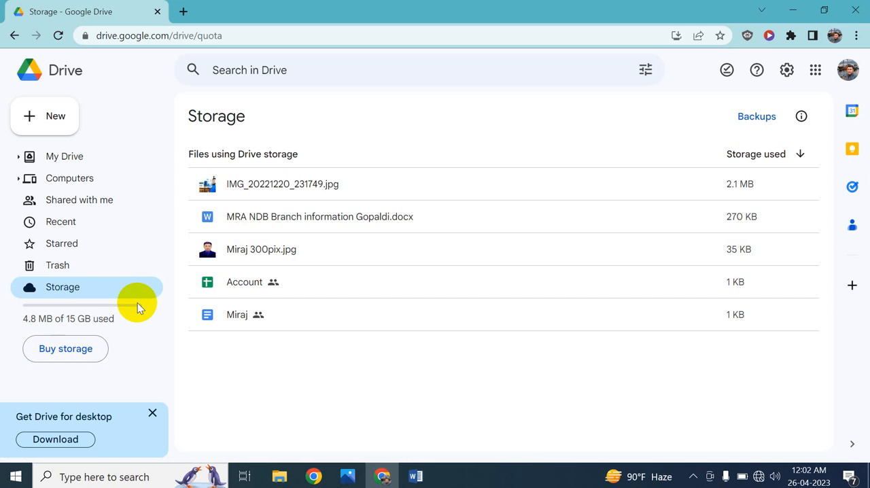
pyautogui.click(62, 81)
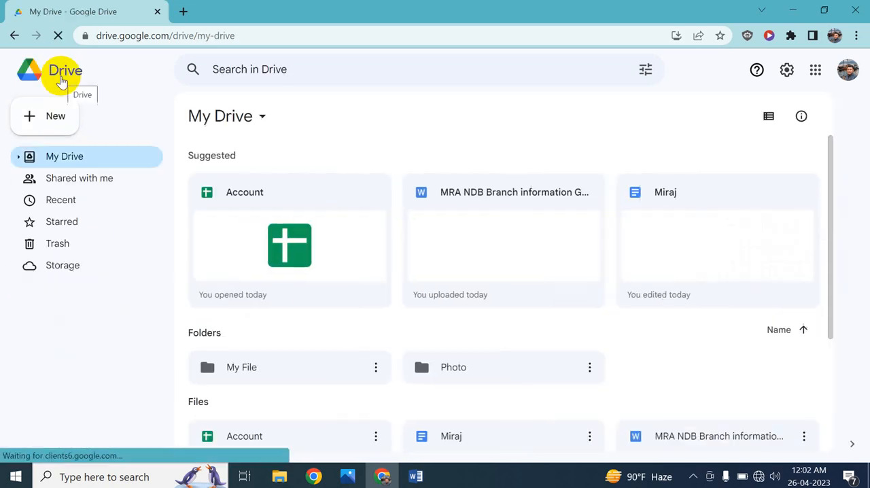